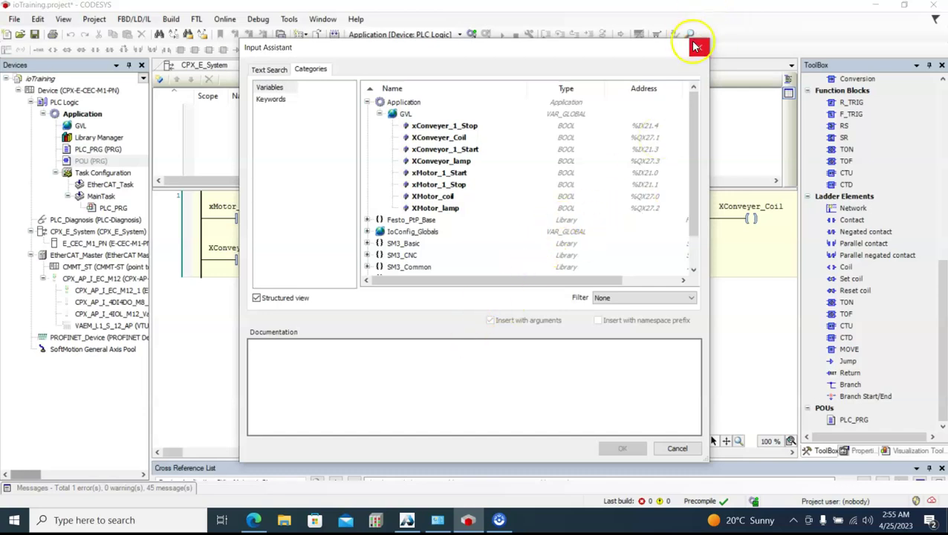
Cancel the variable selection and add a visualization object named Visualization to the application.
click(679, 451)
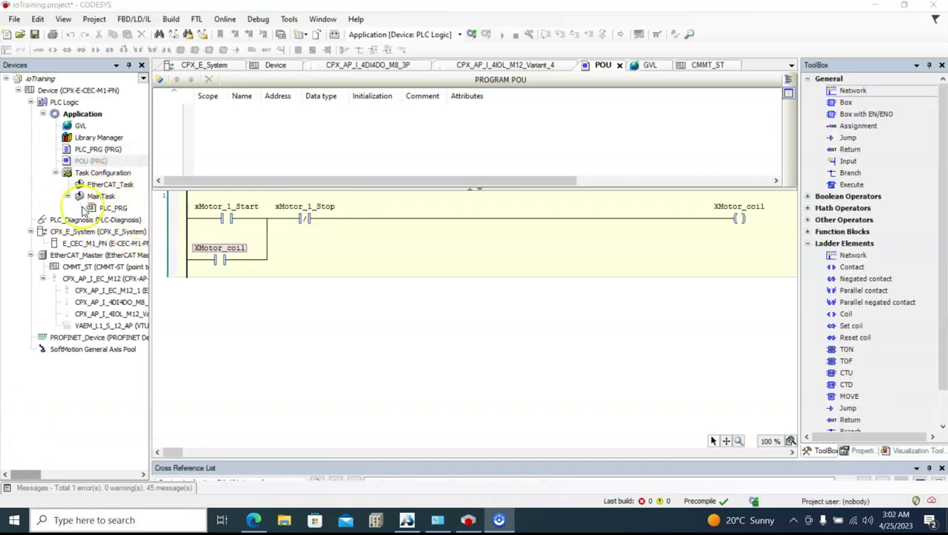
right_click(82, 113)
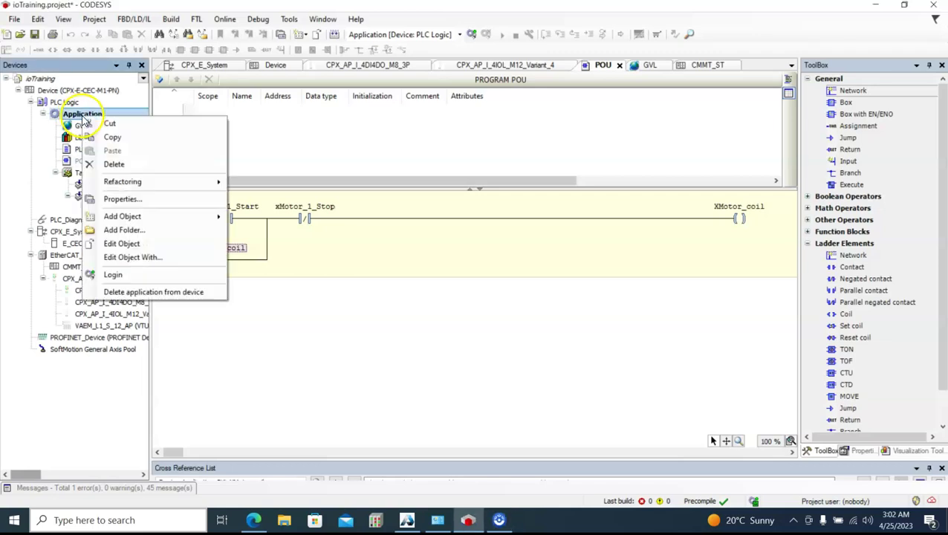
mouse_move(152, 216)
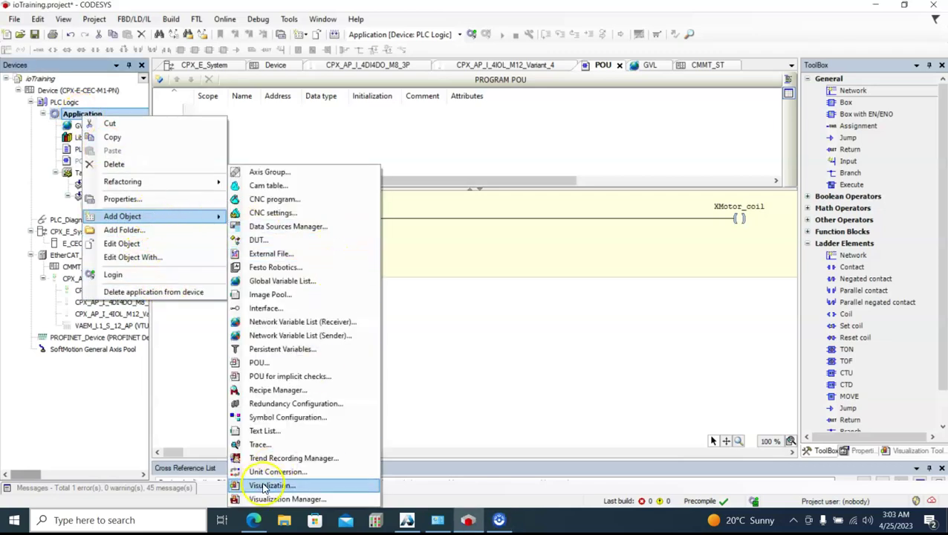
click(264, 487)
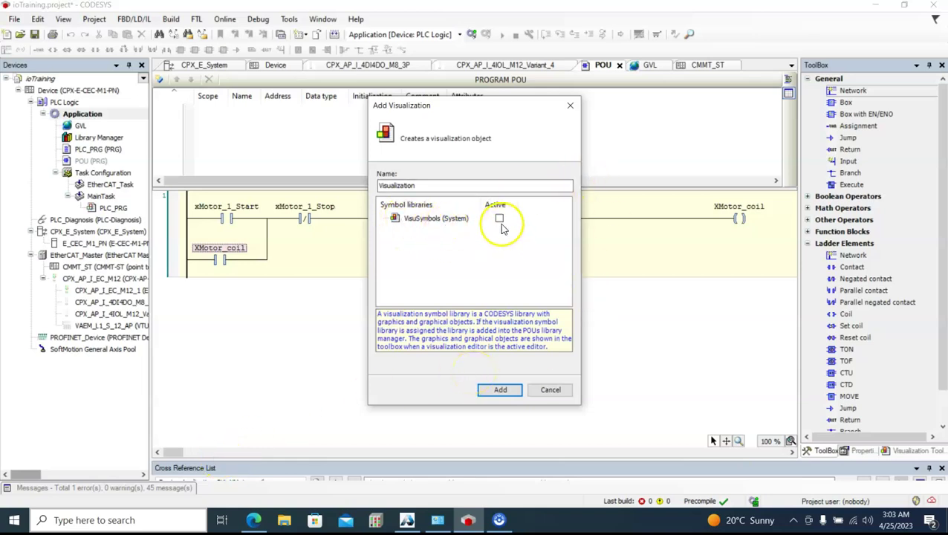
click(501, 392)
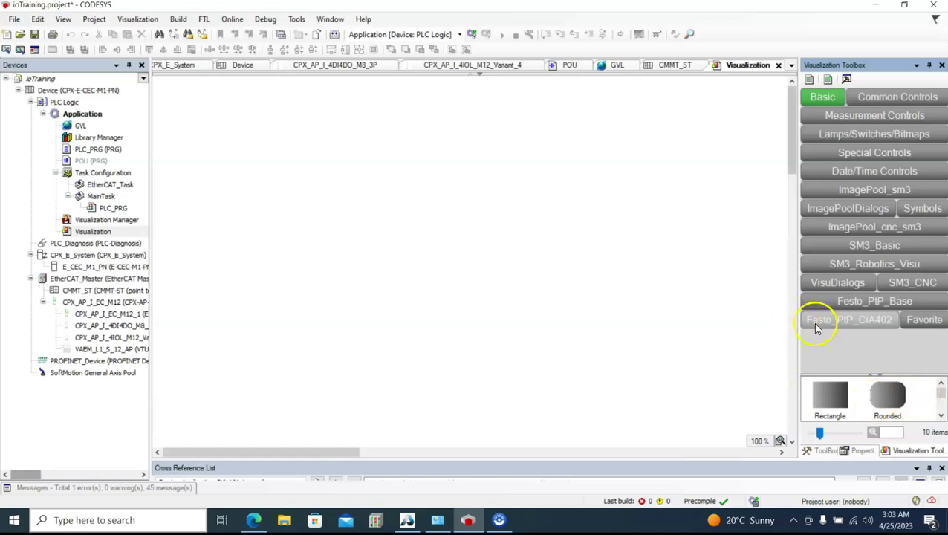
Place a rectangle on the visualization canvas, then widen the element toolbox and show its Lamps/Switches/Bitmaps elements.
drag(829, 395, 219, 159)
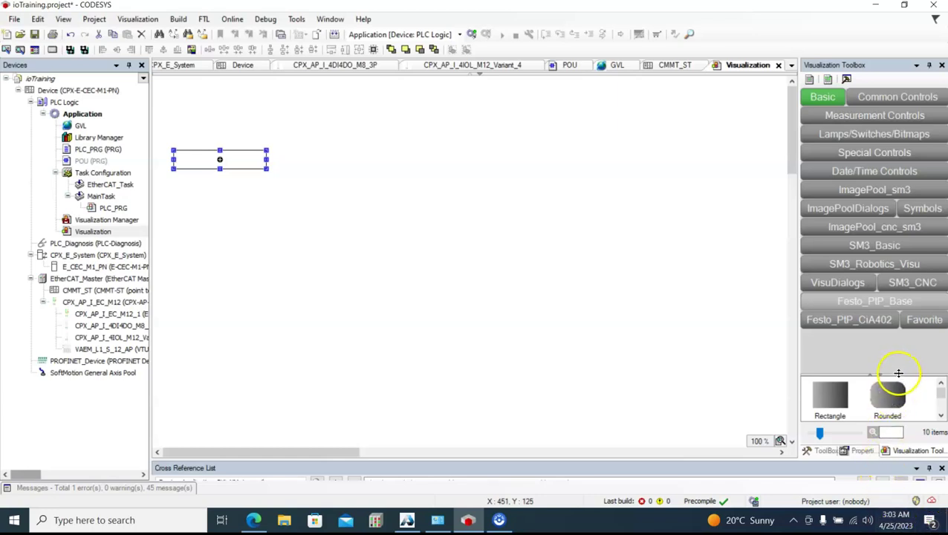
click(888, 319)
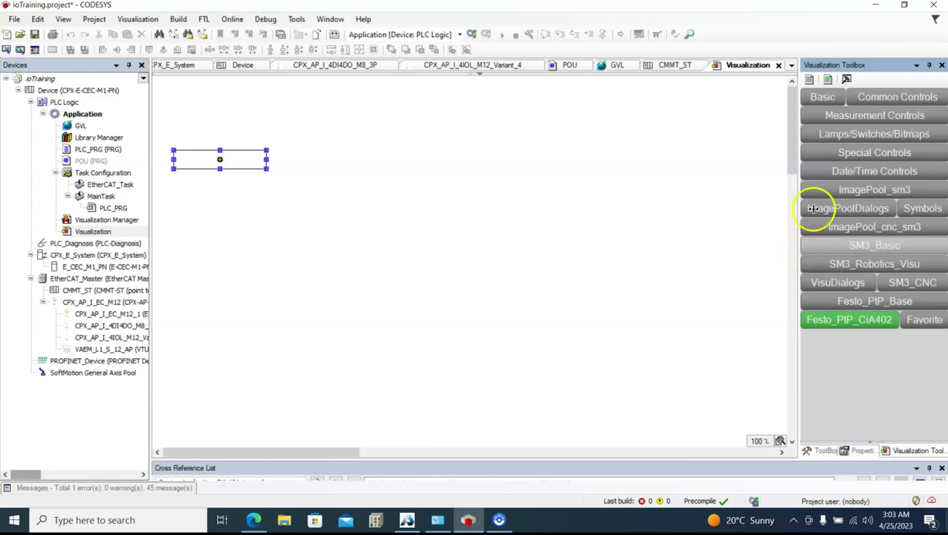
drag(797, 161, 619, 169)
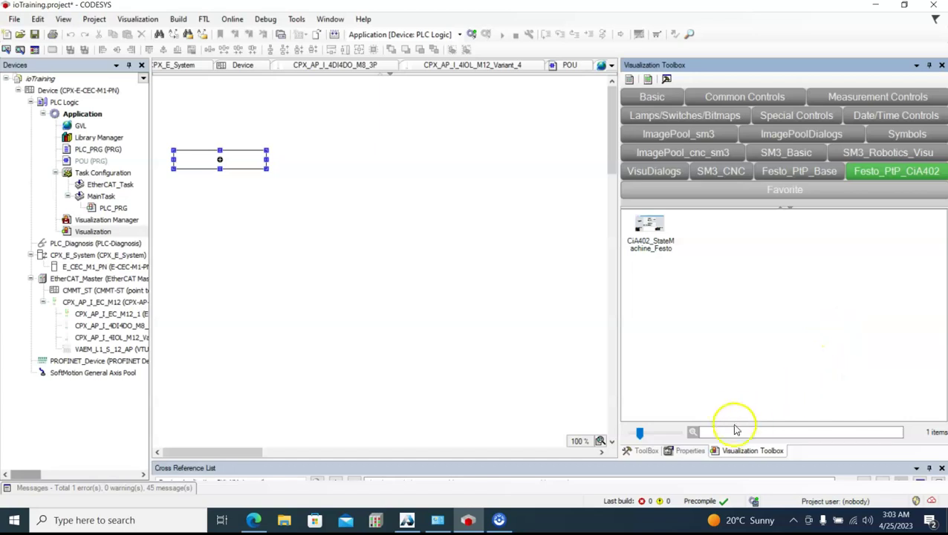
click(655, 99)
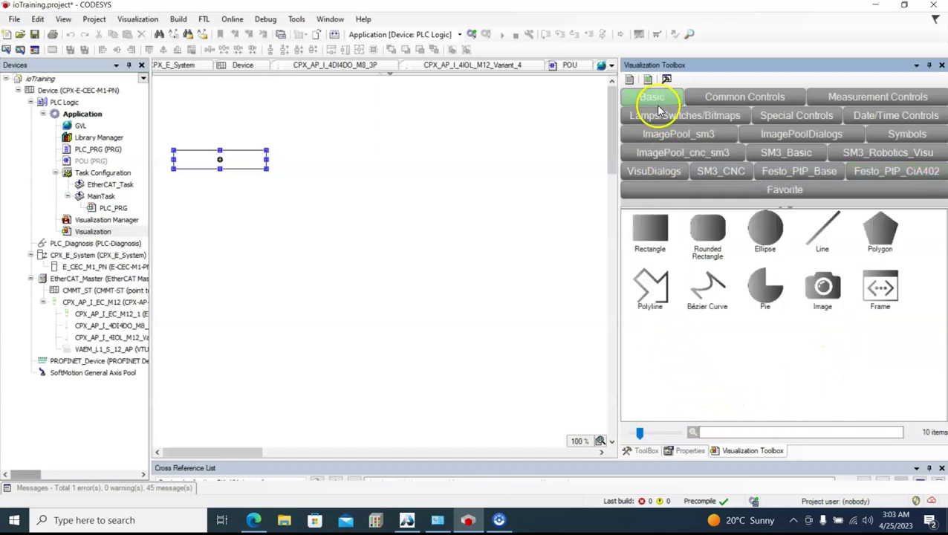
click(747, 99)
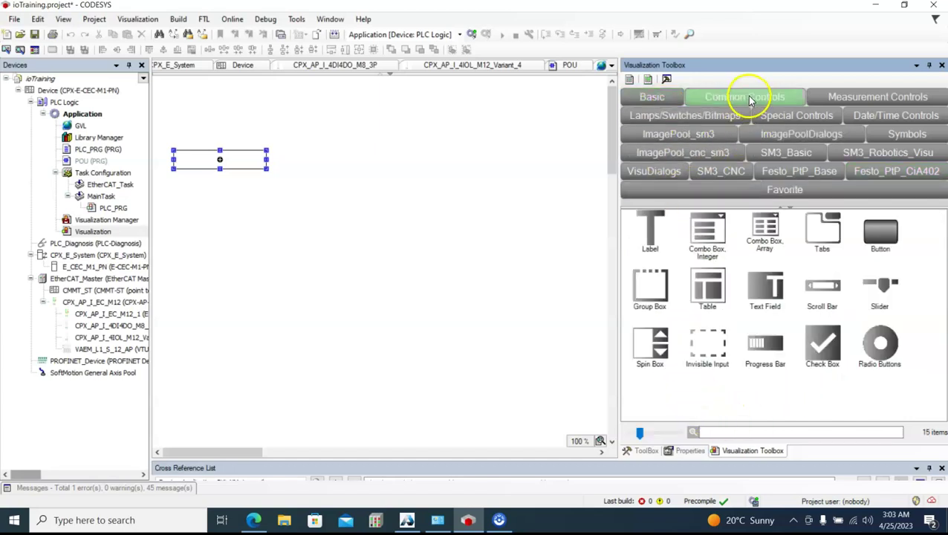
click(697, 117)
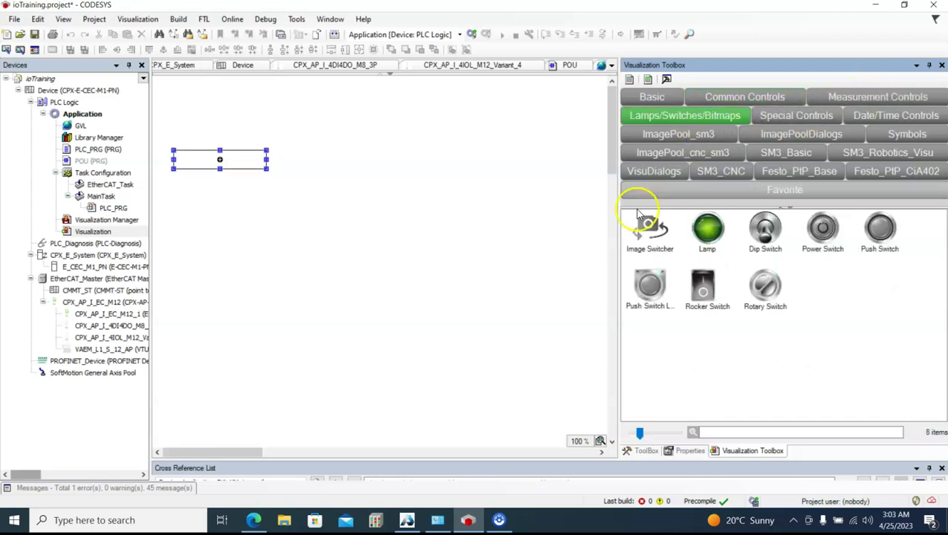
Delete the rectangle and place a push switch near the canvas's upper-left corner at about X 63, Y 21.
right_click(215, 165)
click(247, 211)
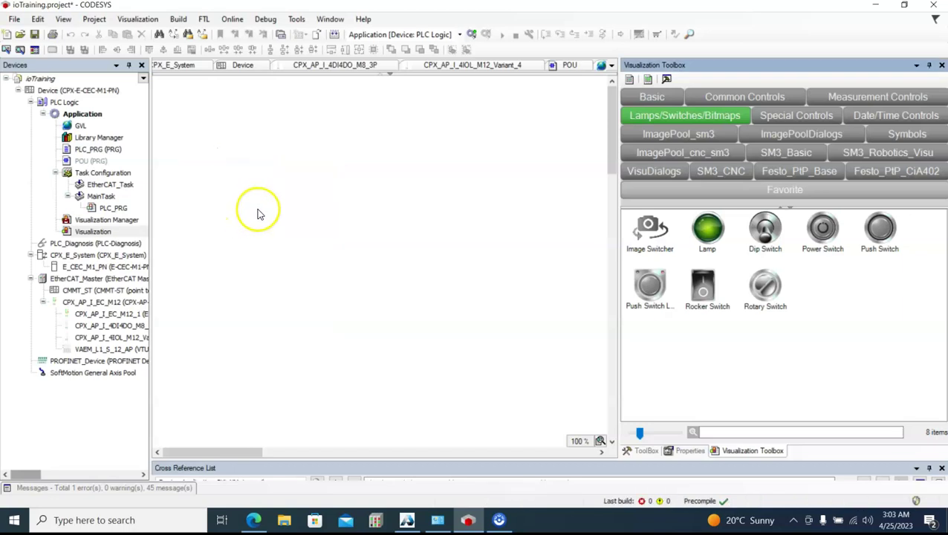
click(826, 229)
drag(880, 226, 215, 104)
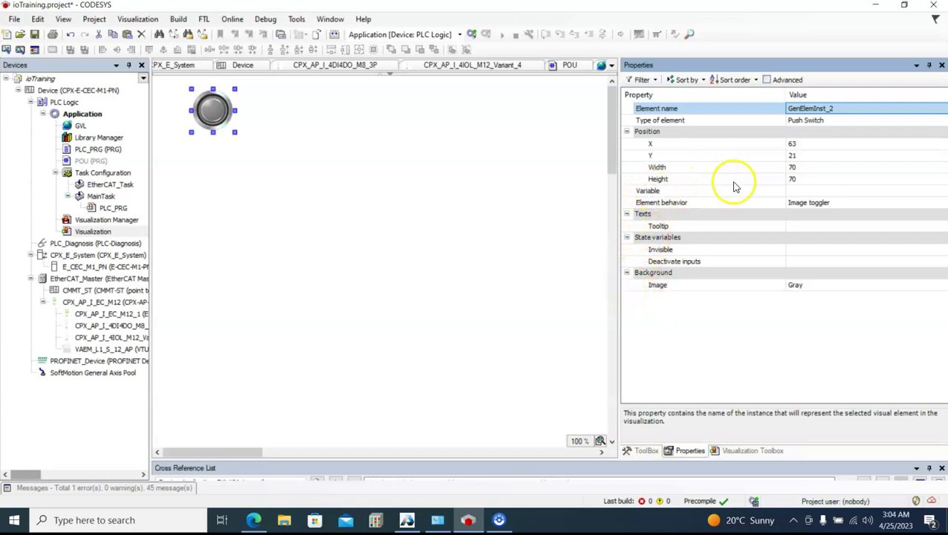
Assign the global variable xMotor_1_Start to the push switch.
click(793, 192)
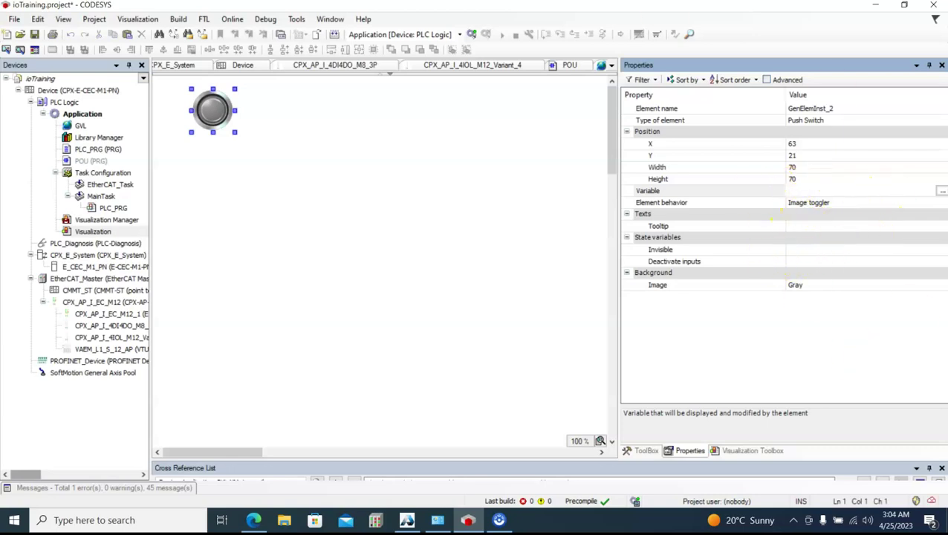
click(940, 192)
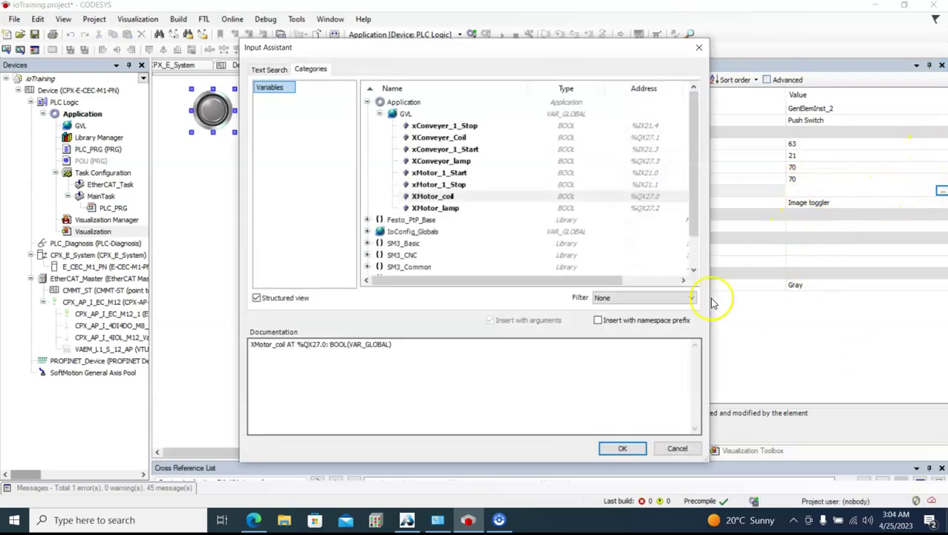
double_click(436, 173)
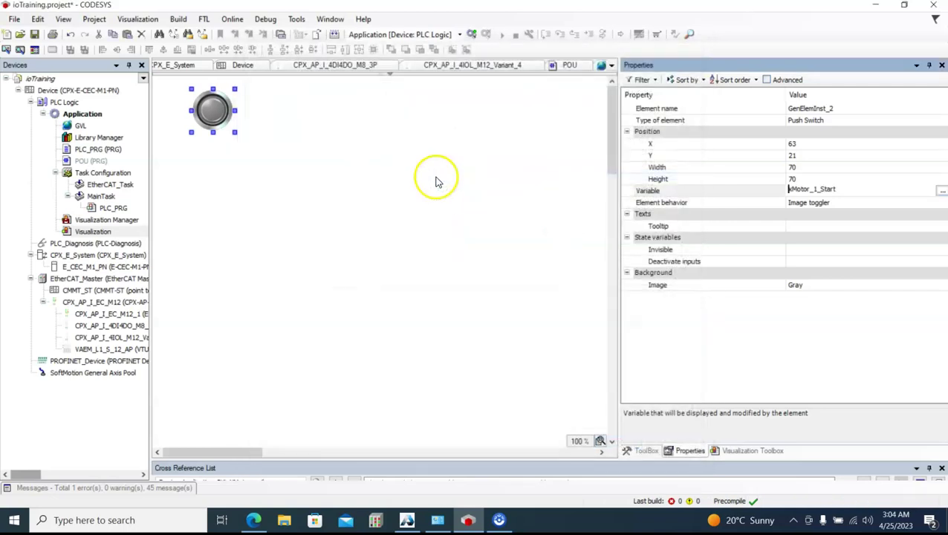
click(671, 341)
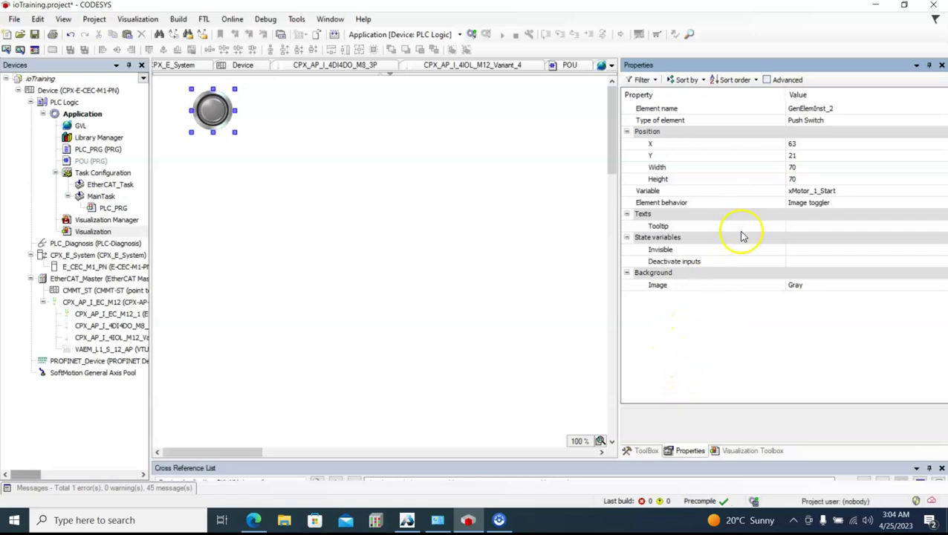
Place a second push switch below the first at about X 68, Y 128.
click(750, 451)
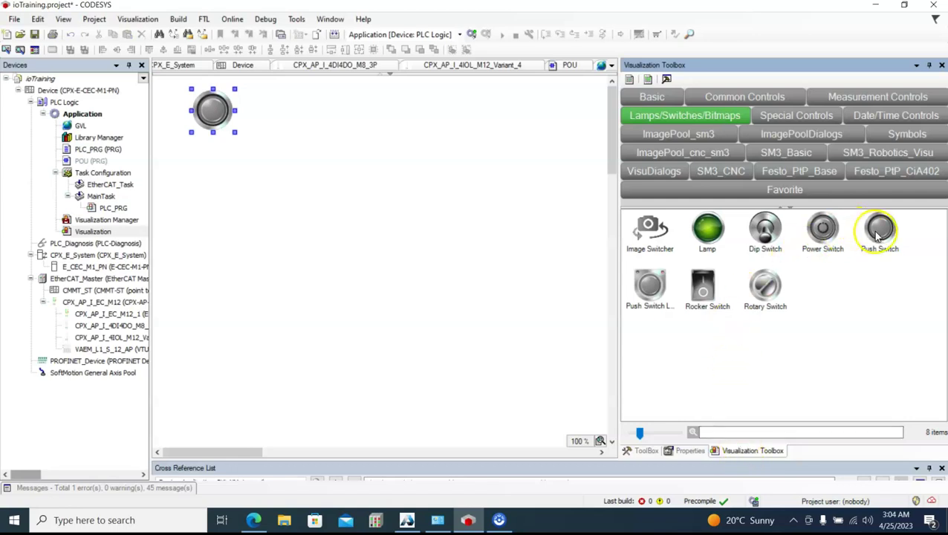
drag(878, 237, 222, 179)
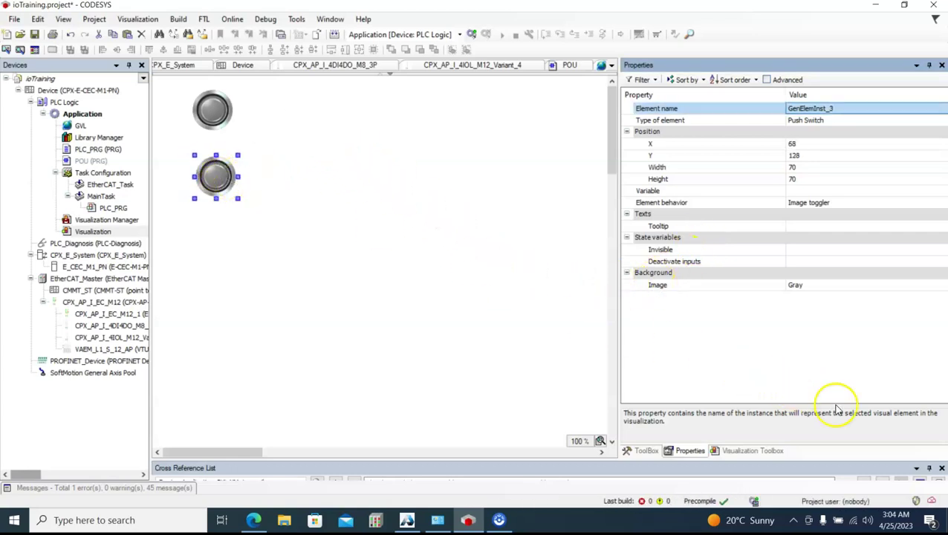
Place two lamps beside the push switches, the lower at about X 341, Y 140, and shift the upper to about X 337, Y 24.
click(741, 451)
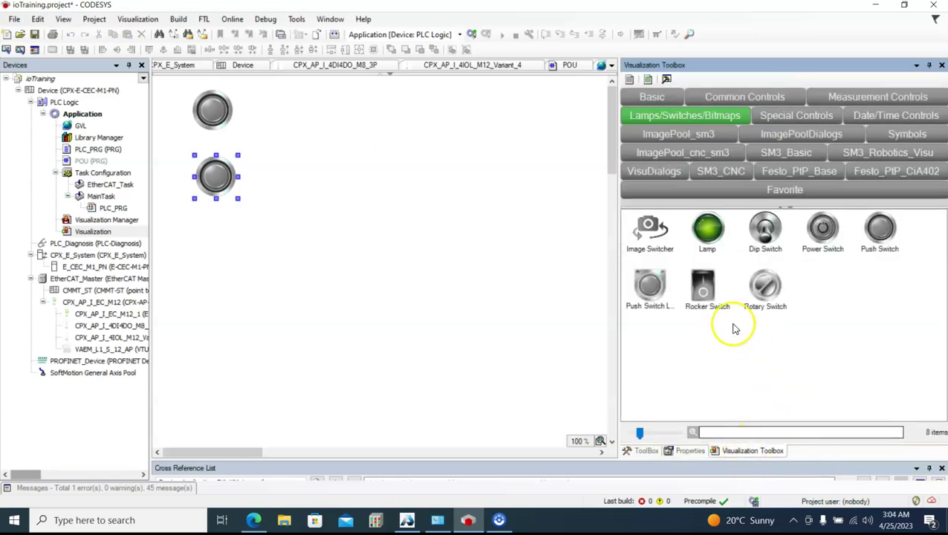
drag(705, 232, 376, 112)
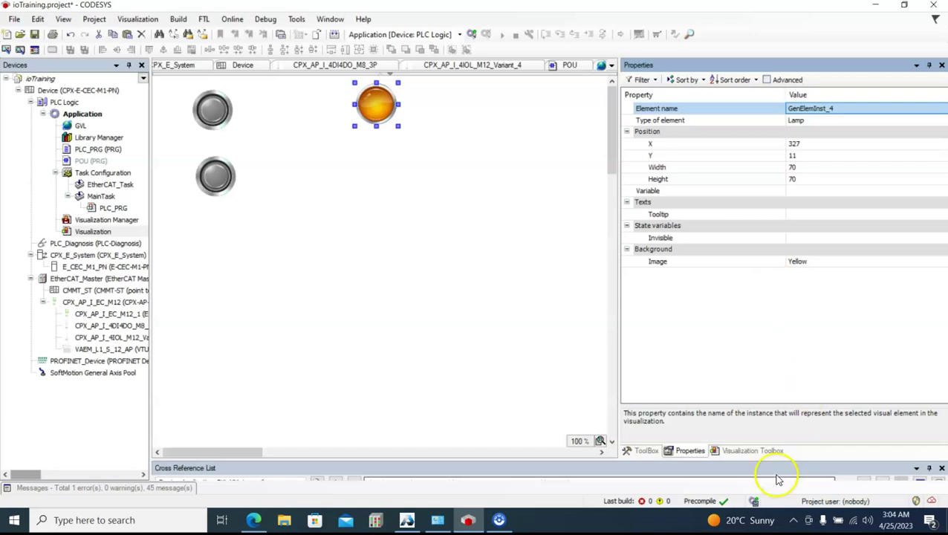
click(743, 450)
drag(707, 230, 385, 188)
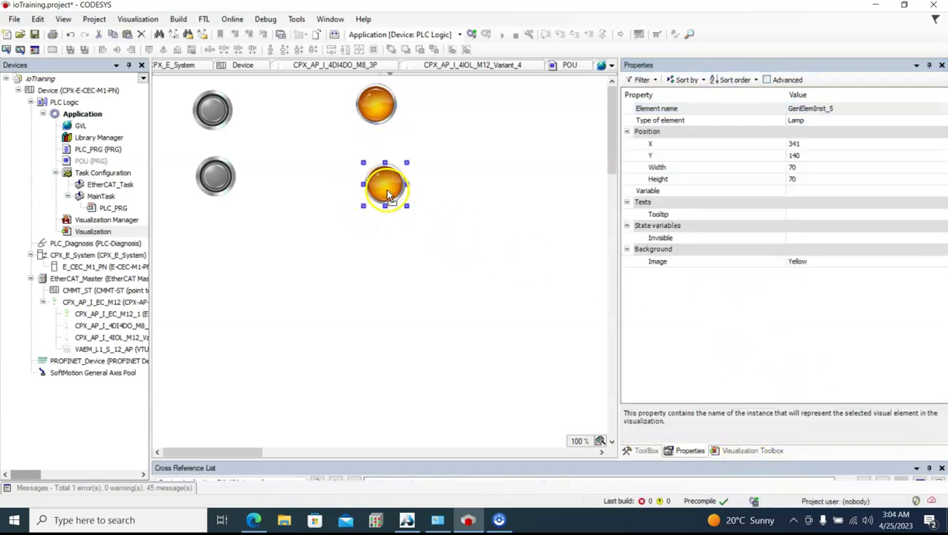
click(379, 112)
drag(379, 114, 382, 125)
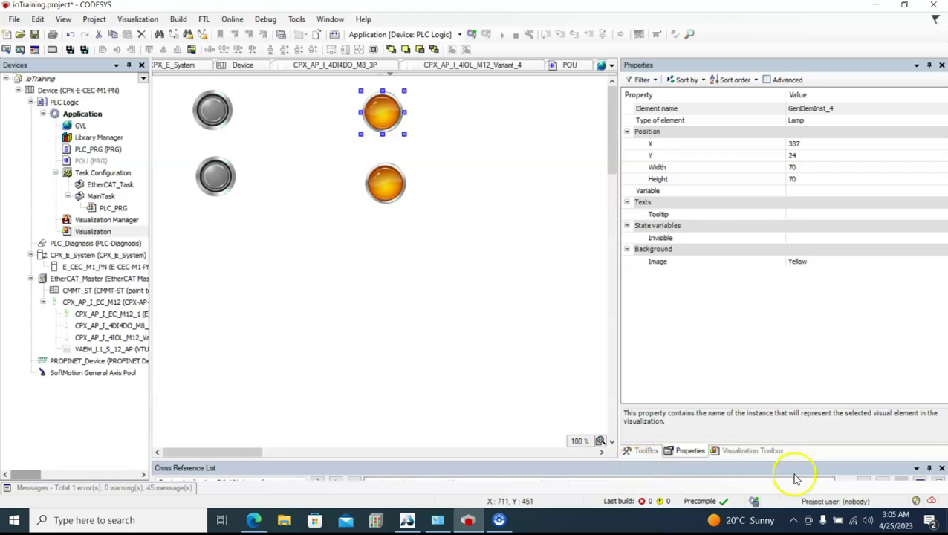
Place a push switch LED below the two push switches at about X 75, Y 258.
click(639, 451)
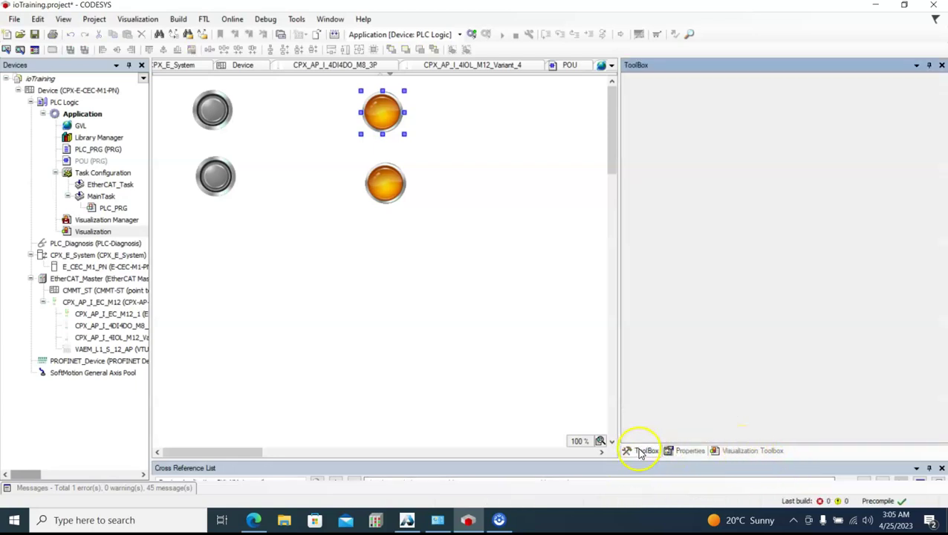
click(688, 450)
click(736, 451)
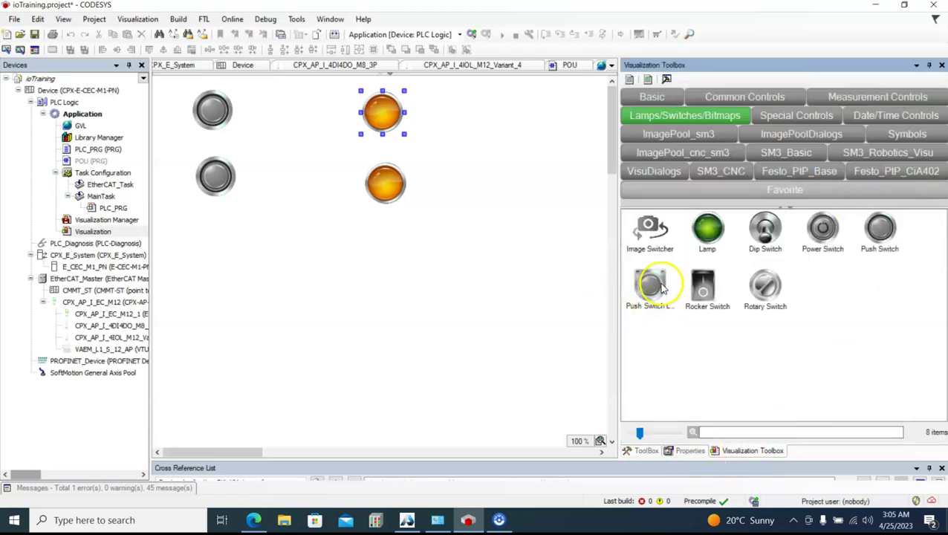
drag(652, 294, 221, 258)
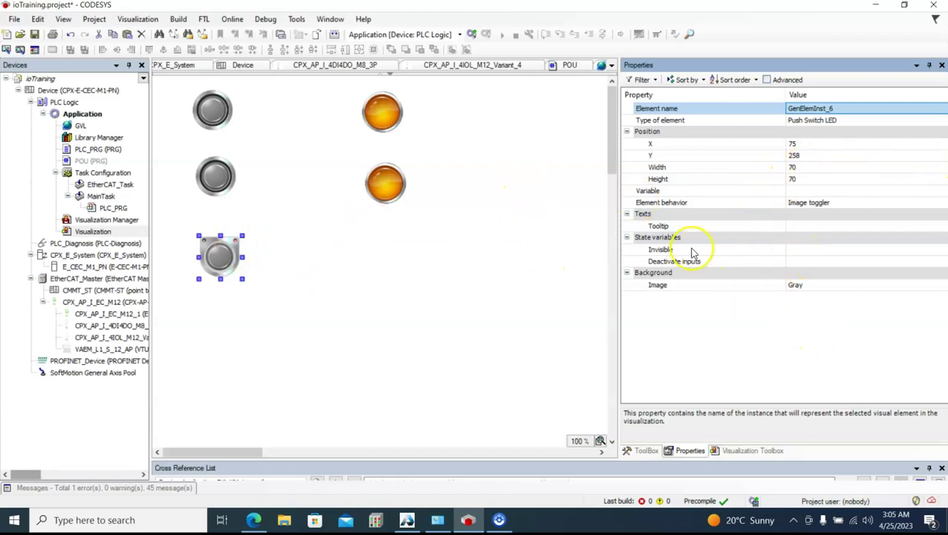
Assign the global variable xConveyor_1_Start to the push switch LED and deselect it.
click(926, 194)
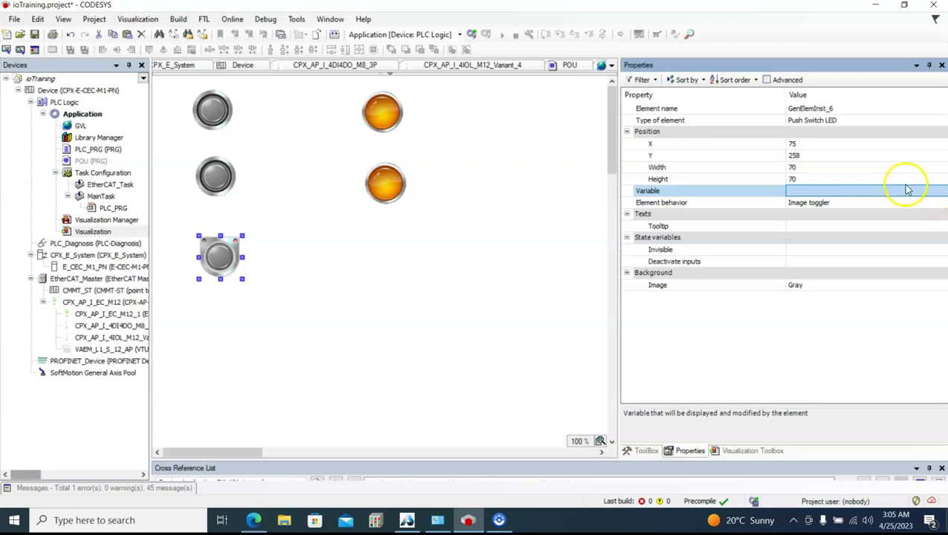
click(903, 192)
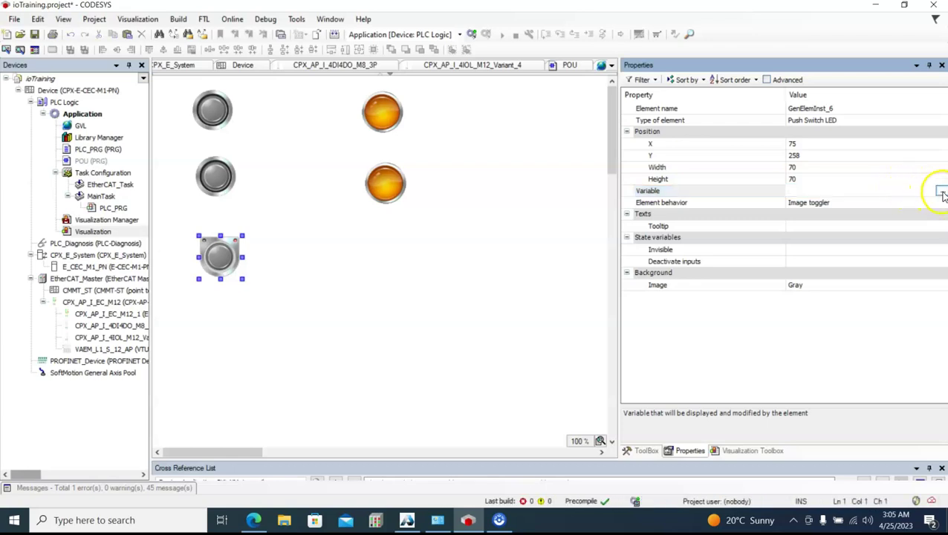
click(940, 192)
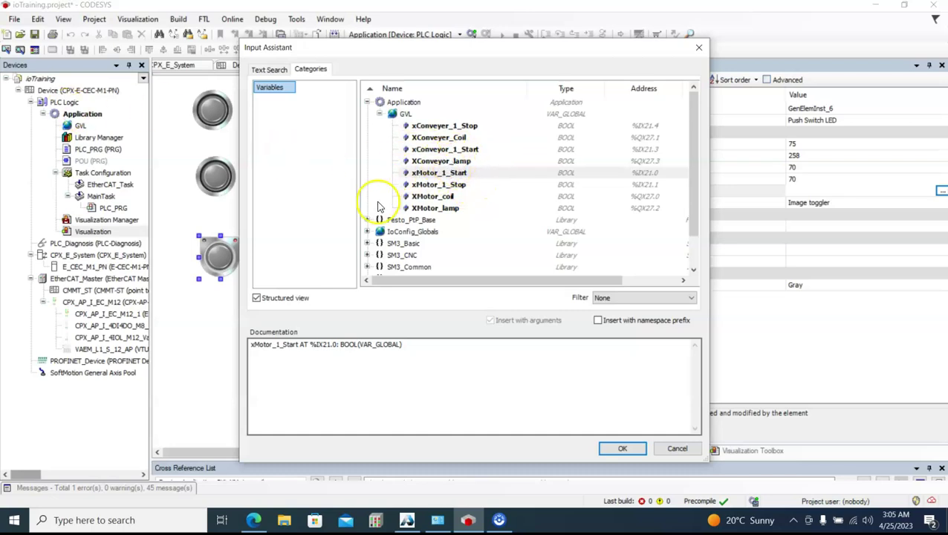
click(444, 151)
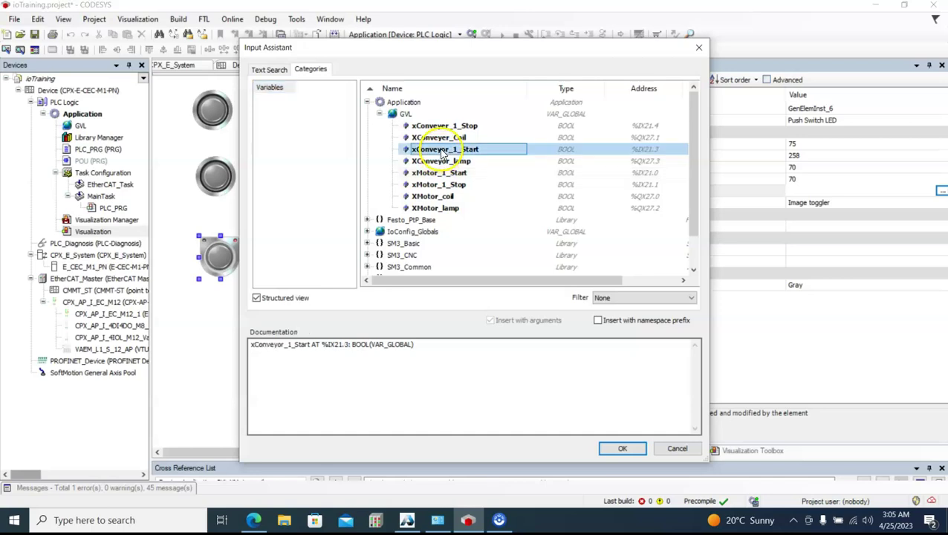
click(618, 450)
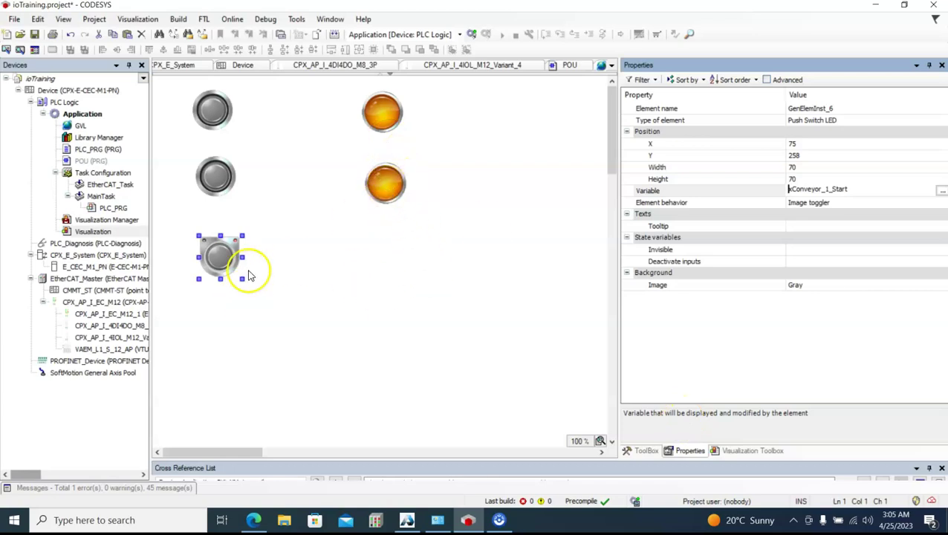
click(296, 291)
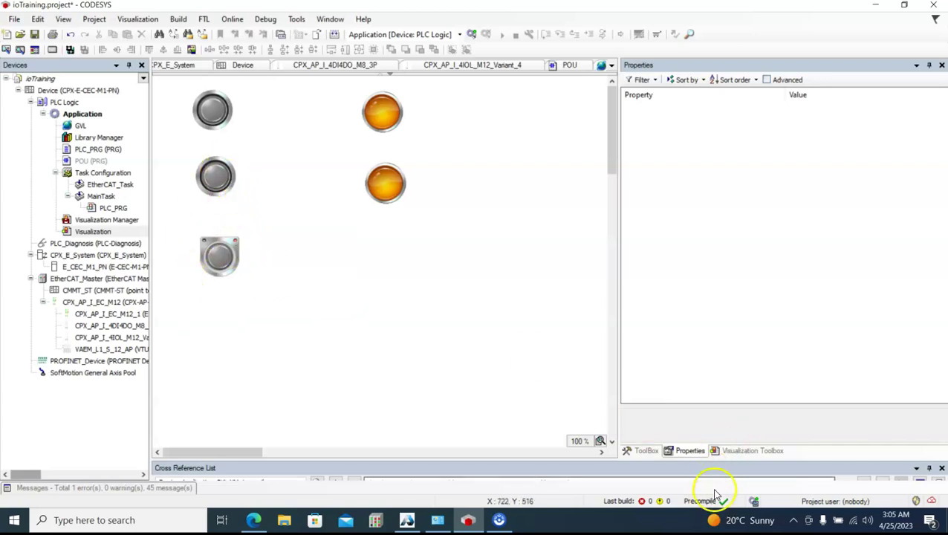
click(743, 451)
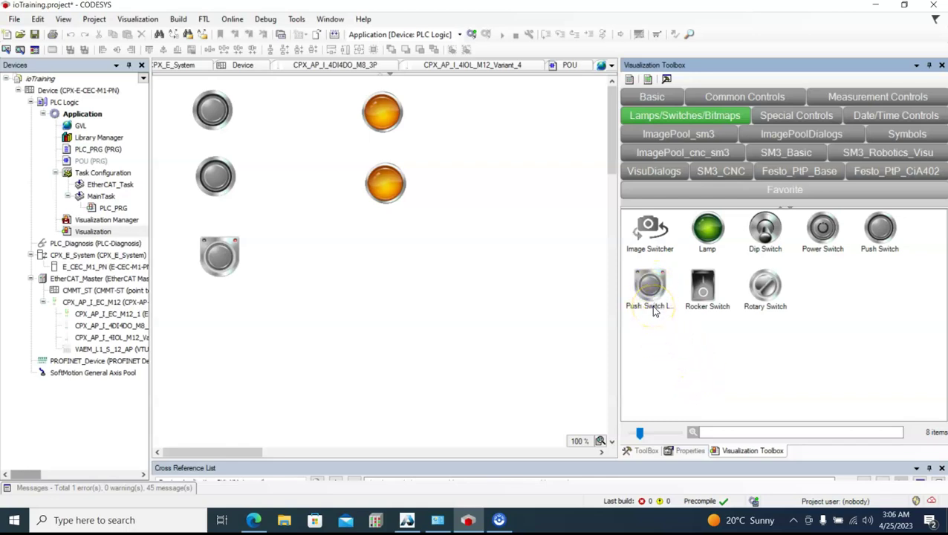
right_click(220, 254)
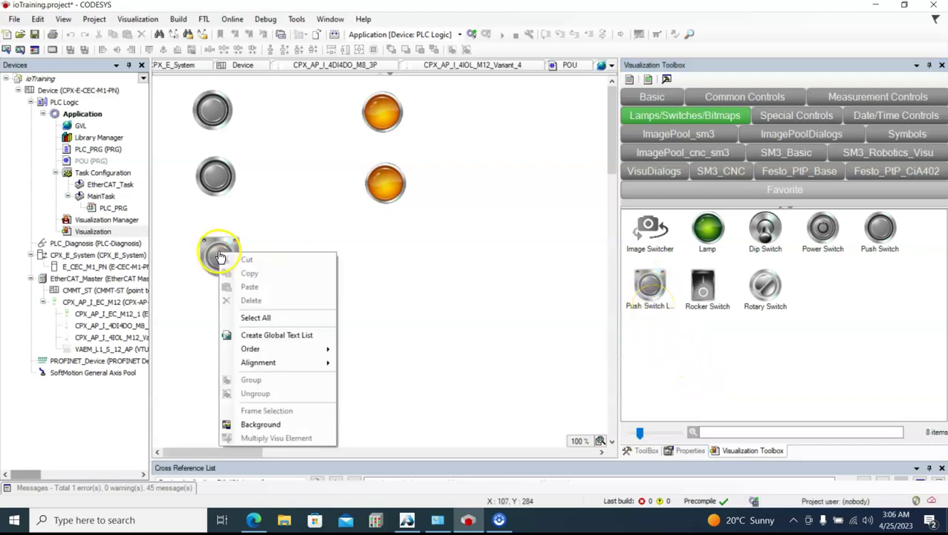
click(362, 247)
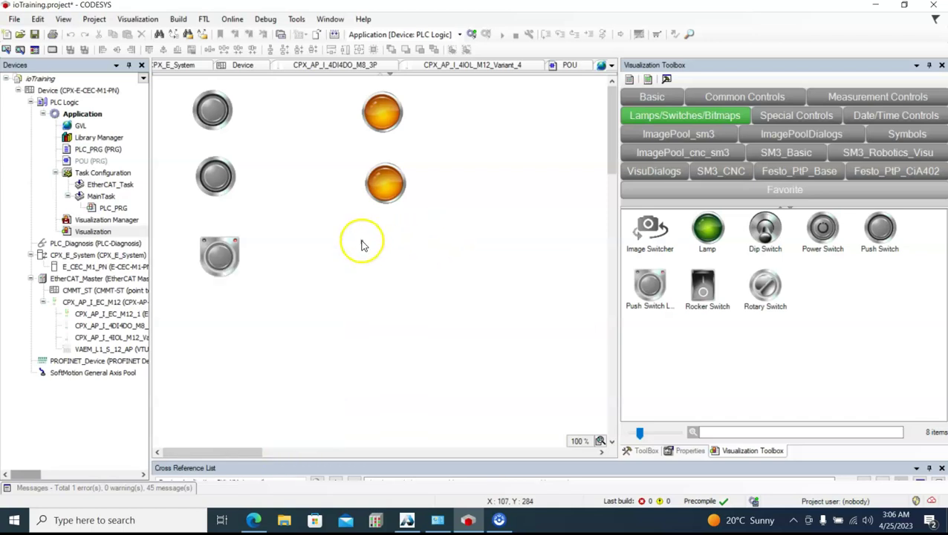
Replace the push switch LED with a push switch at about X 69, Y 300.
click(205, 248)
right_click(208, 241)
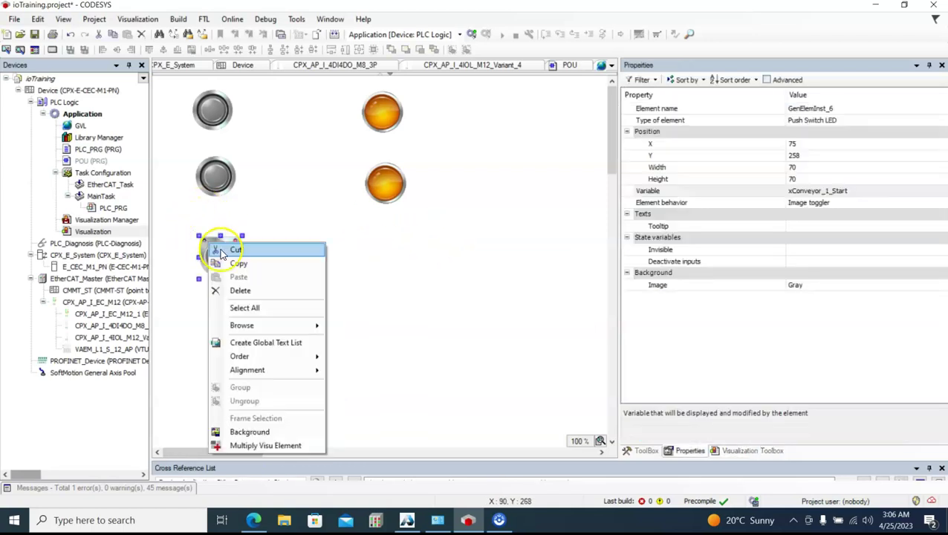
click(251, 295)
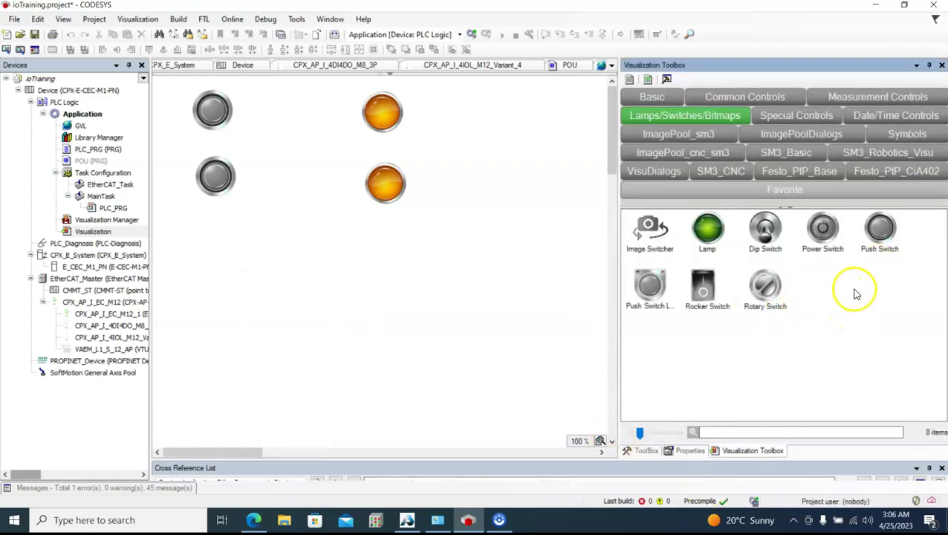
drag(880, 228, 218, 286)
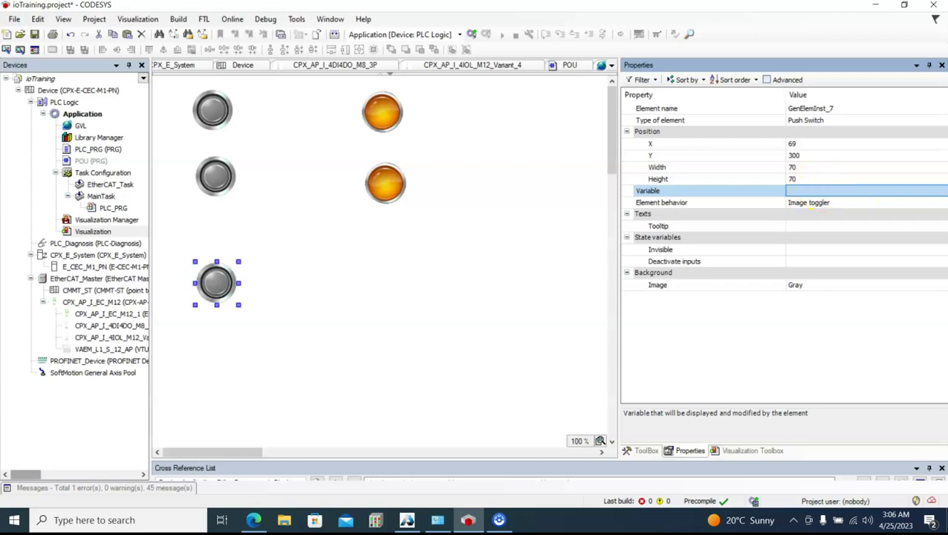
Assign the global variable xConveyor_1_Start to the new push switch.
click(940, 195)
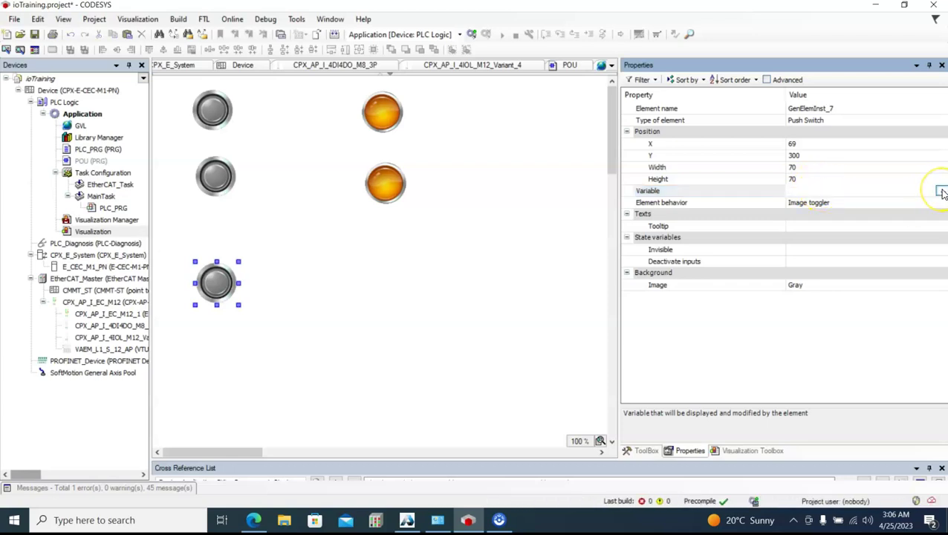
click(939, 192)
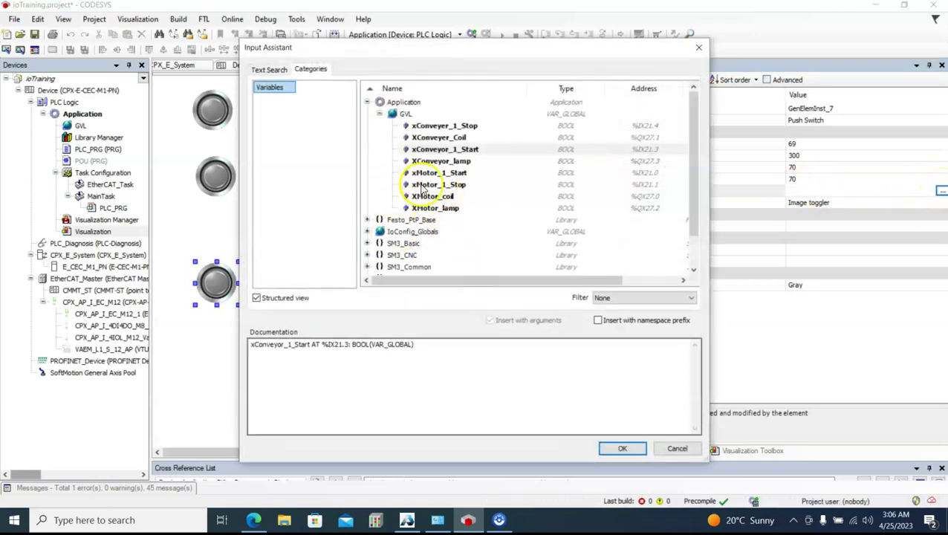
click(444, 149)
click(622, 448)
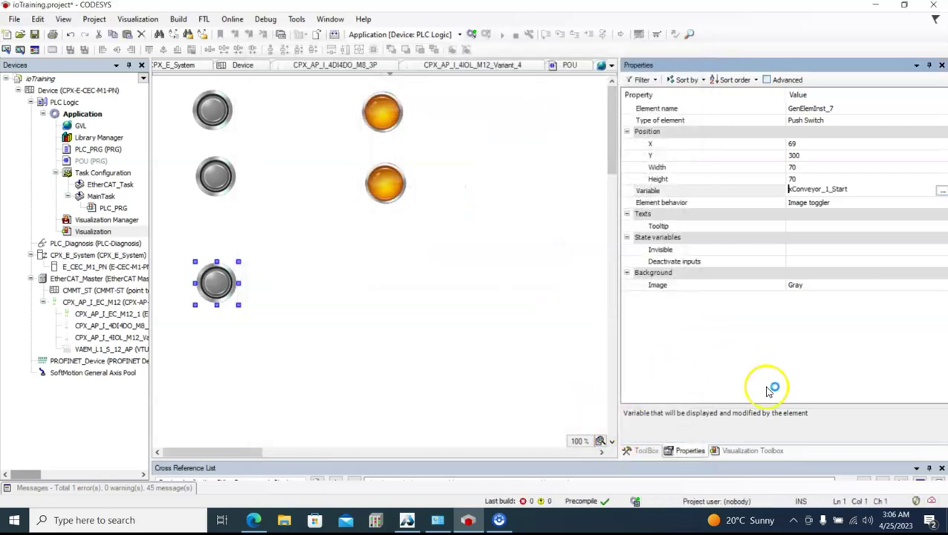
click(384, 180)
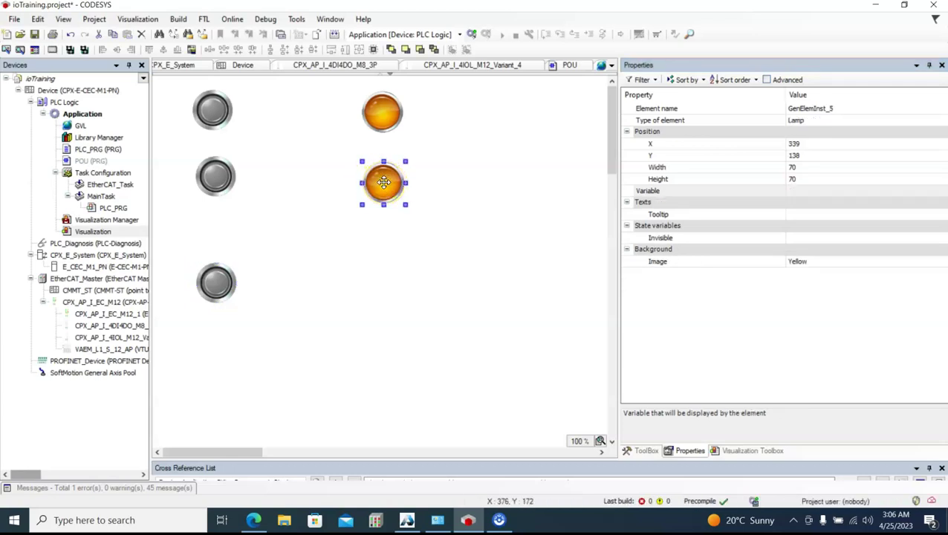
click(804, 192)
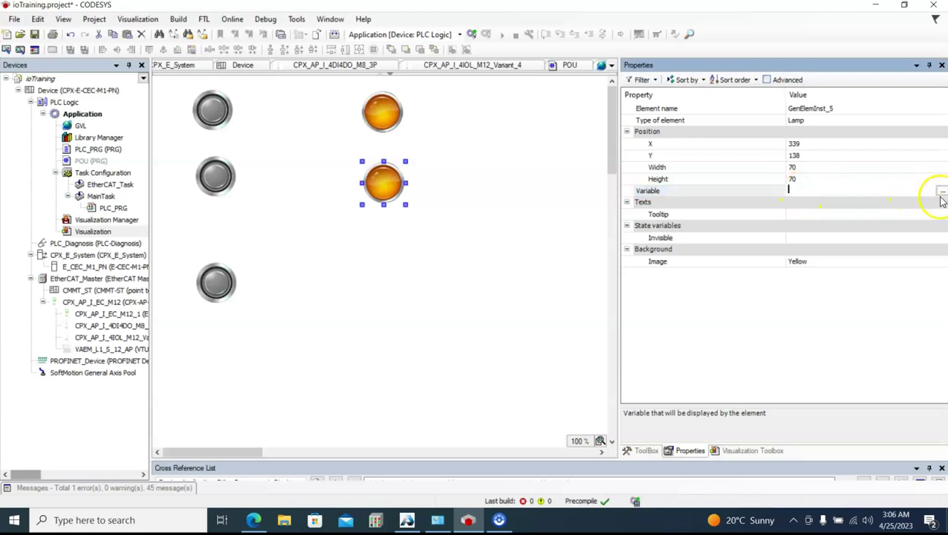
click(940, 192)
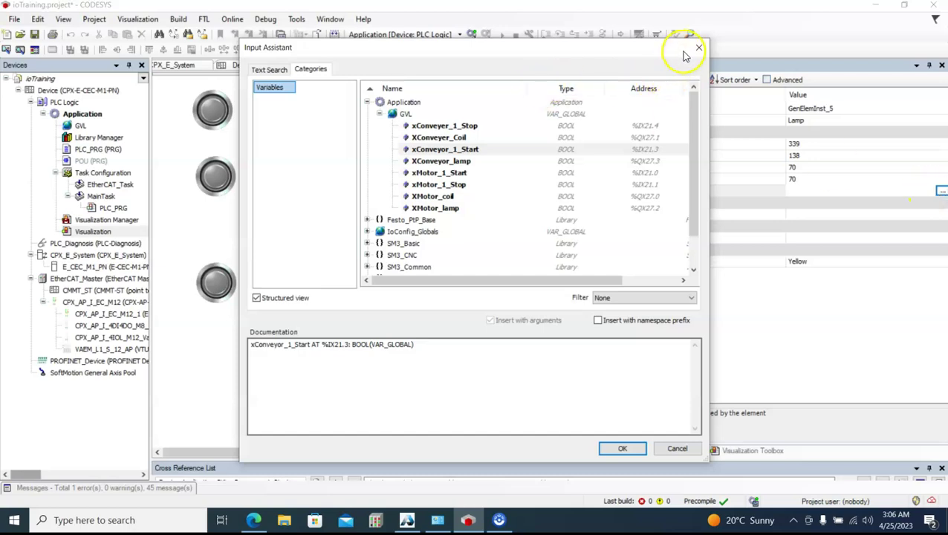
click(676, 449)
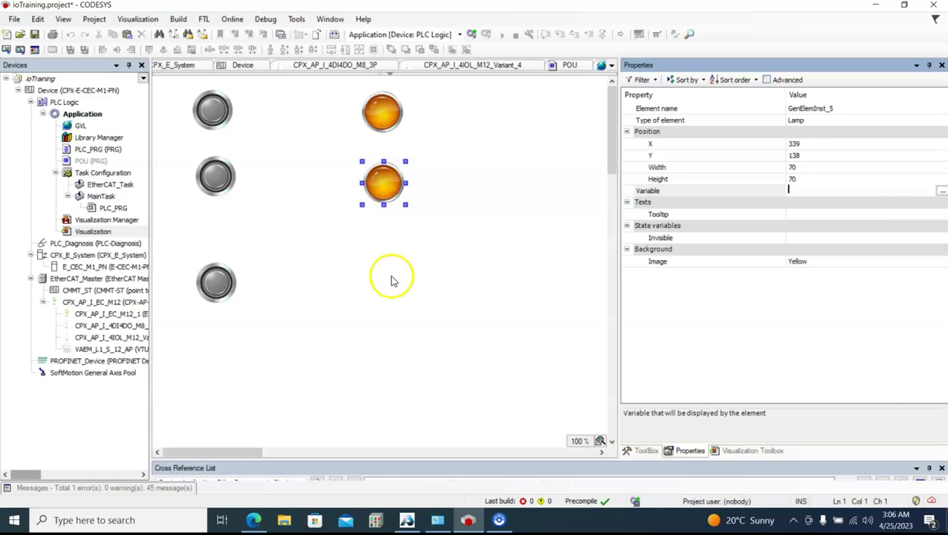
Move the lower lamp beside the conveyor start switch at about X 304, Y 295, and nudge the upper lamp and second push switch.
drag(372, 192, 365, 286)
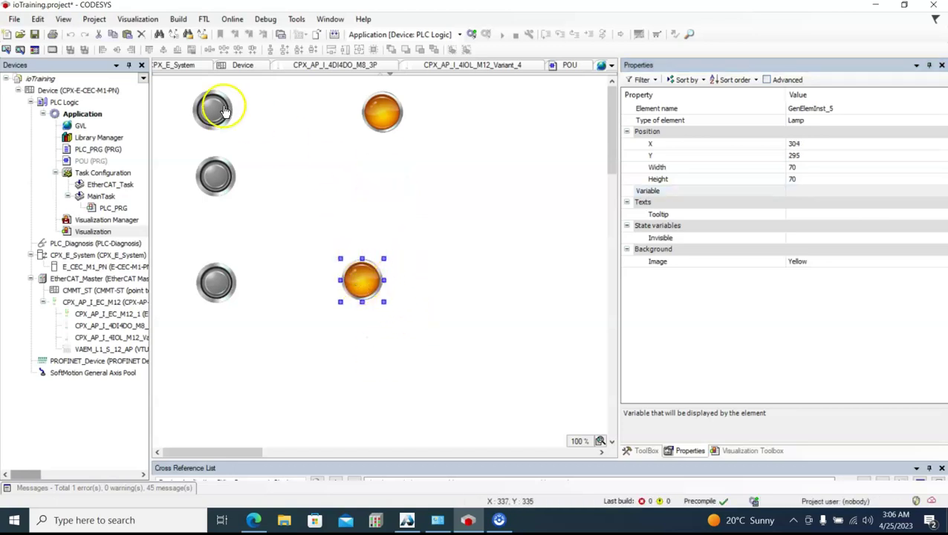
click(390, 113)
click(208, 174)
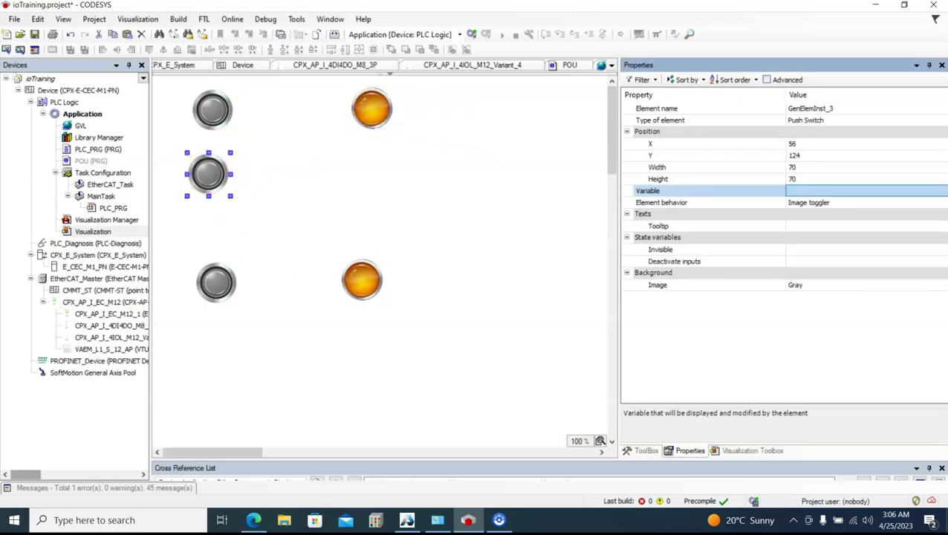
Place a push switch below the conveyor start switch at about X 81, Y 431 and assign xConveyer_1_Stop to it.
click(742, 451)
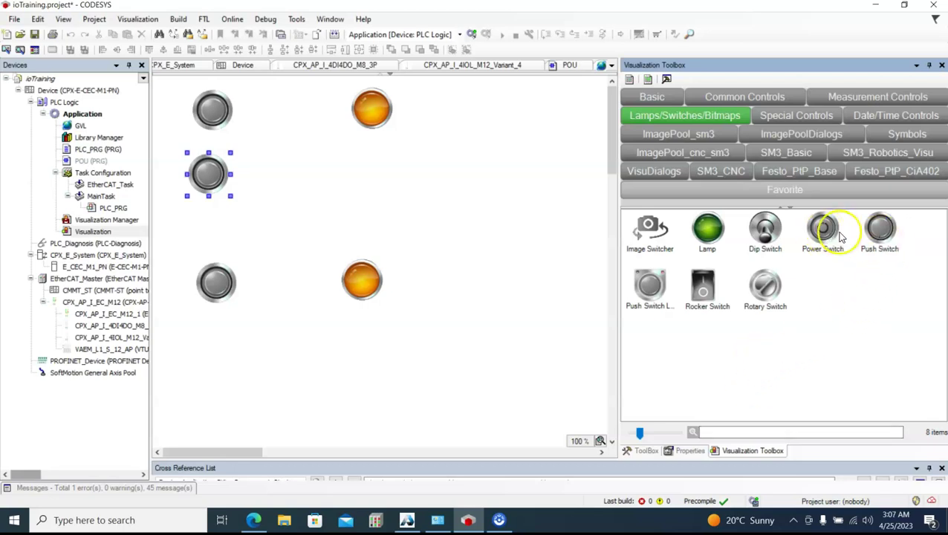
drag(880, 228, 224, 364)
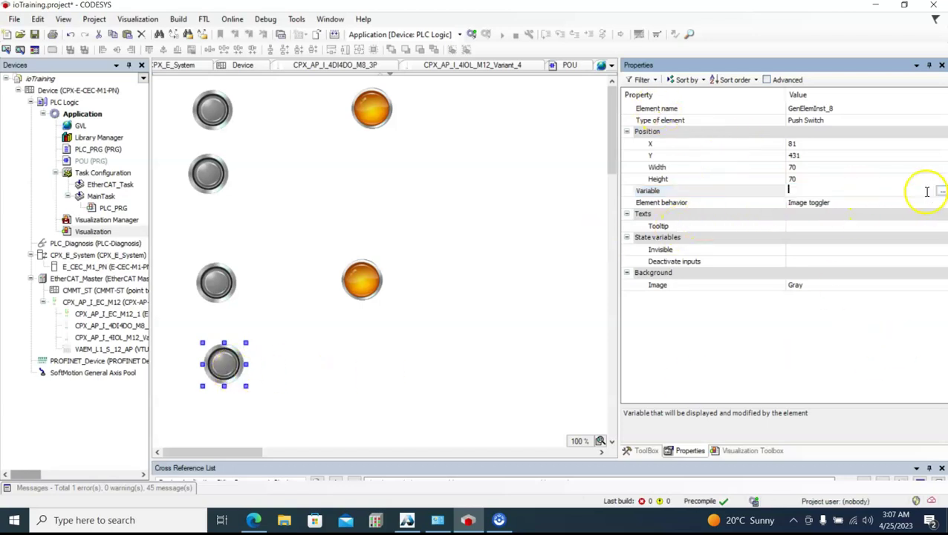
click(939, 191)
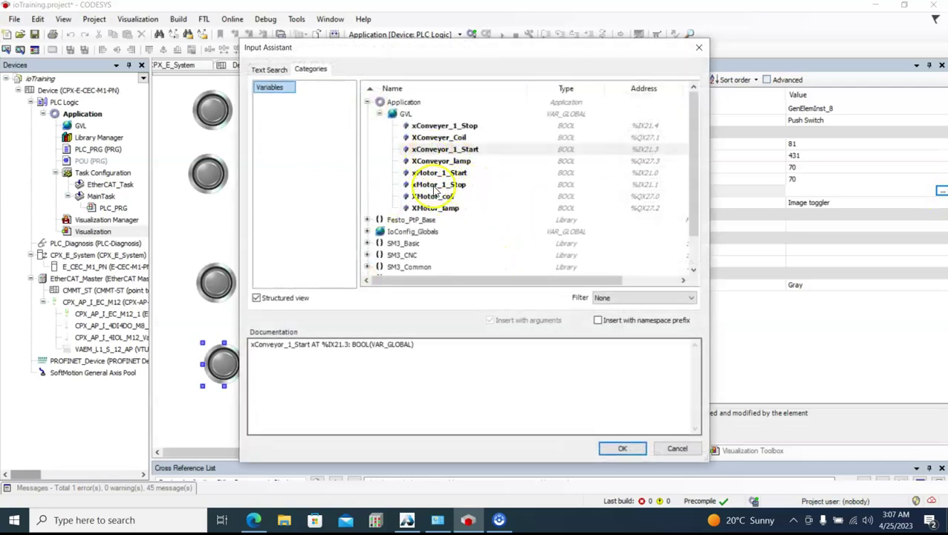
click(435, 127)
click(615, 449)
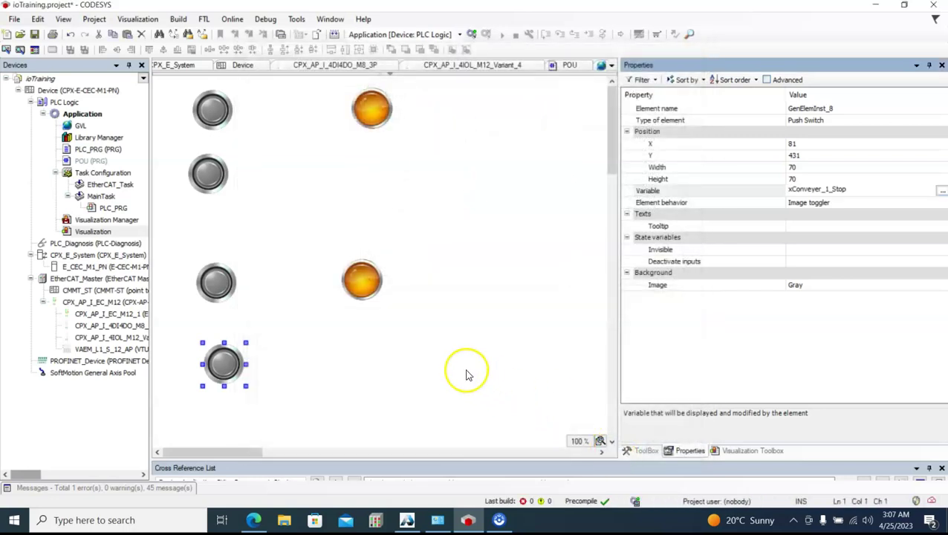
click(485, 355)
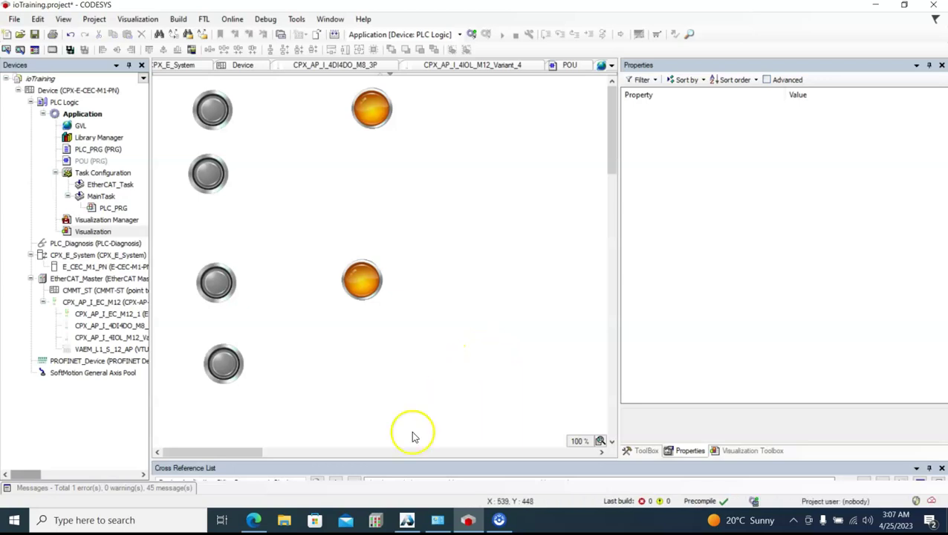
Line up the four push switches as two close pairs in one column and place one lamp beside each pair.
drag(223, 370, 208, 363)
drag(219, 289, 211, 301)
drag(201, 184, 199, 175)
drag(210, 102, 201, 106)
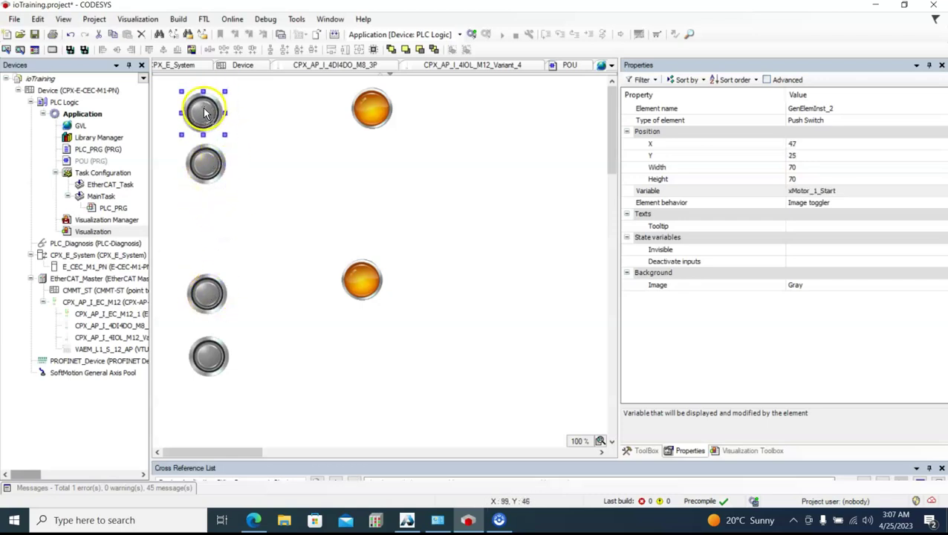
drag(361, 282, 349, 340)
drag(390, 127, 348, 151)
click(237, 220)
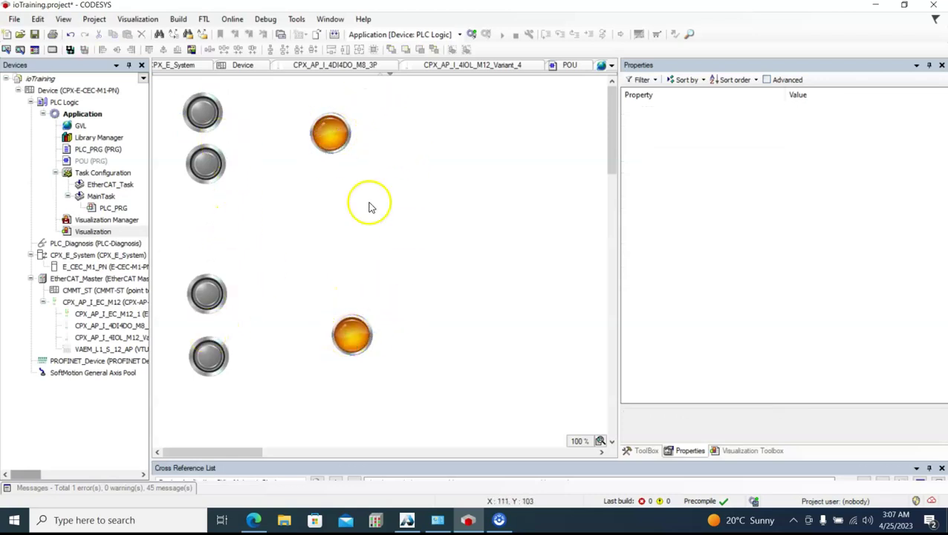
Add a rectangle about 119 by 32 with the text "Motor ON" and position it just above the upper lamp.
click(747, 450)
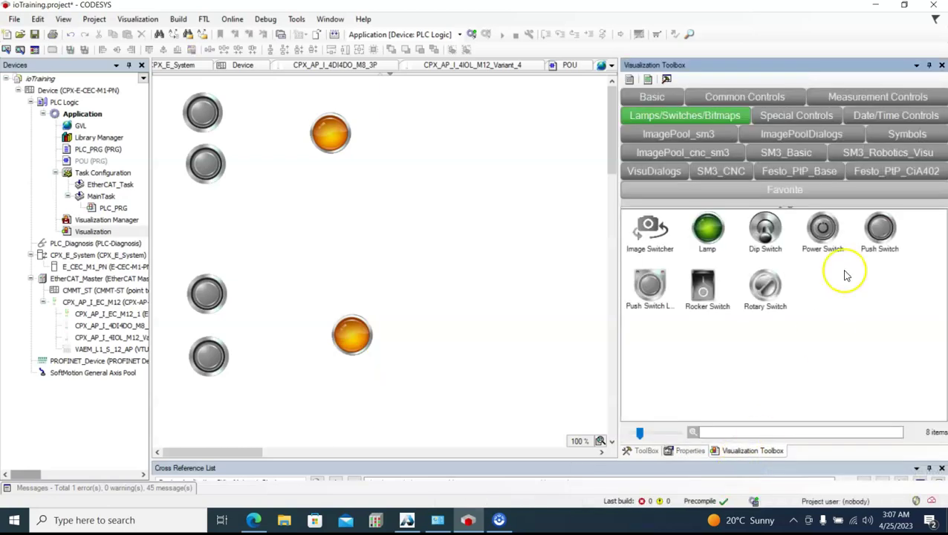
click(651, 97)
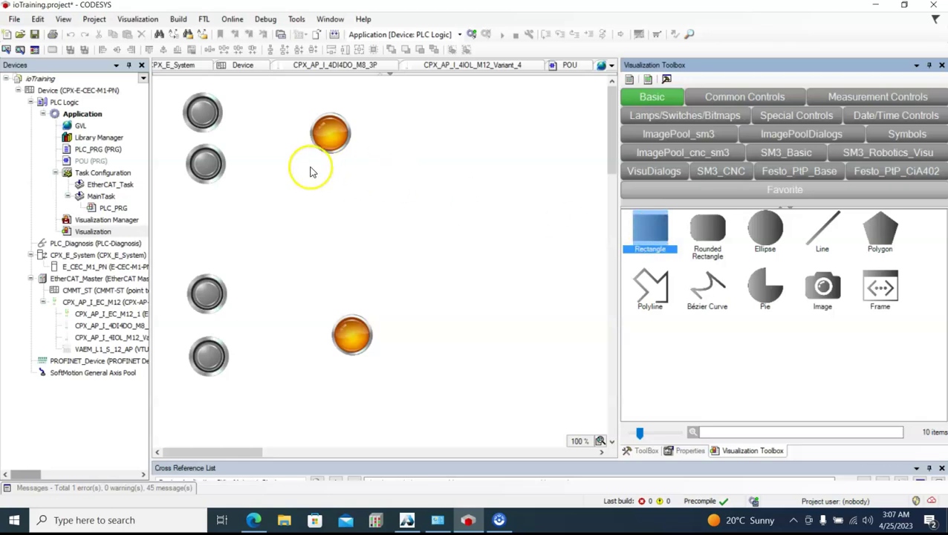
mouse_move(315, 167)
mouse_down()
mouse_move(362, 189)
mouse_move(389, 185)
mouse_up()
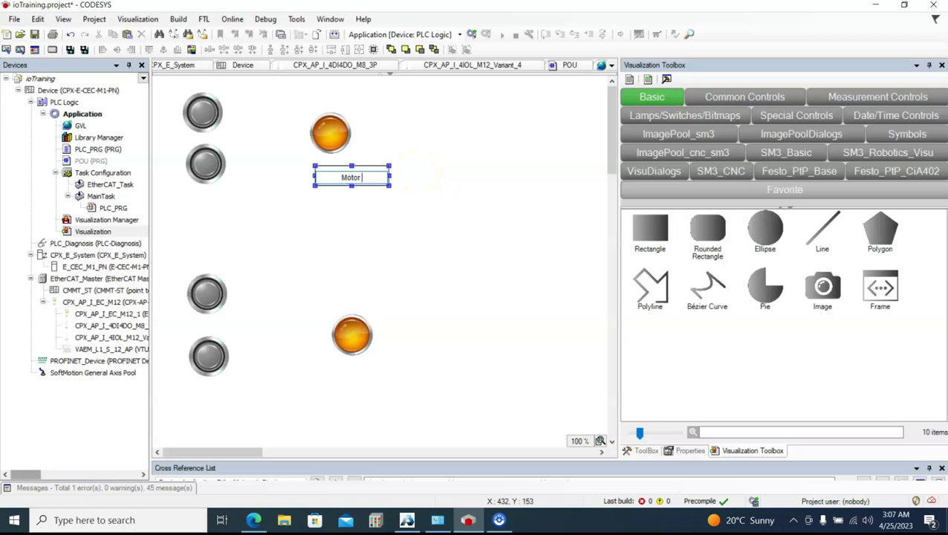
click(409, 212)
drag(359, 165, 343, 88)
click(401, 208)
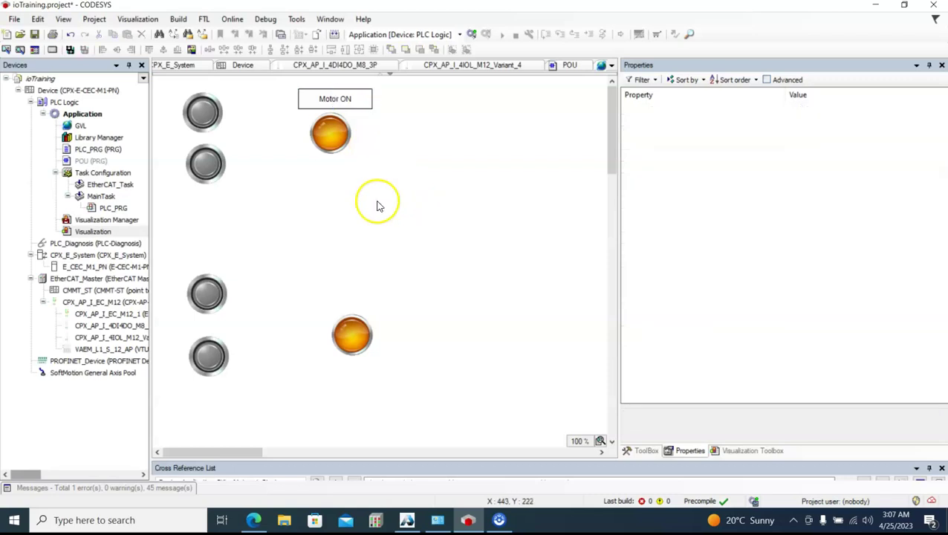
Move the "Motor ON" label to about X 461, Y 35 and place the upper lamp directly beneath it.
drag(331, 140, 475, 189)
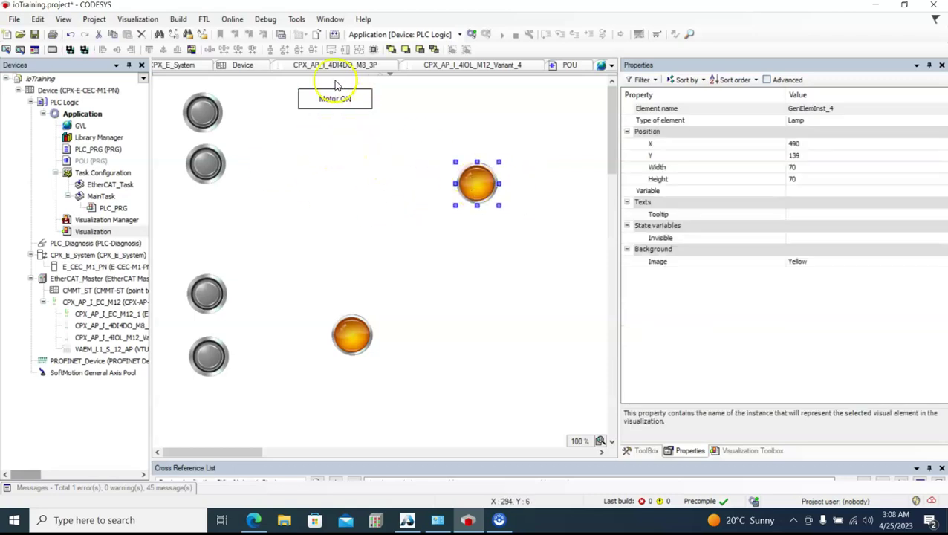
drag(356, 97, 494, 105)
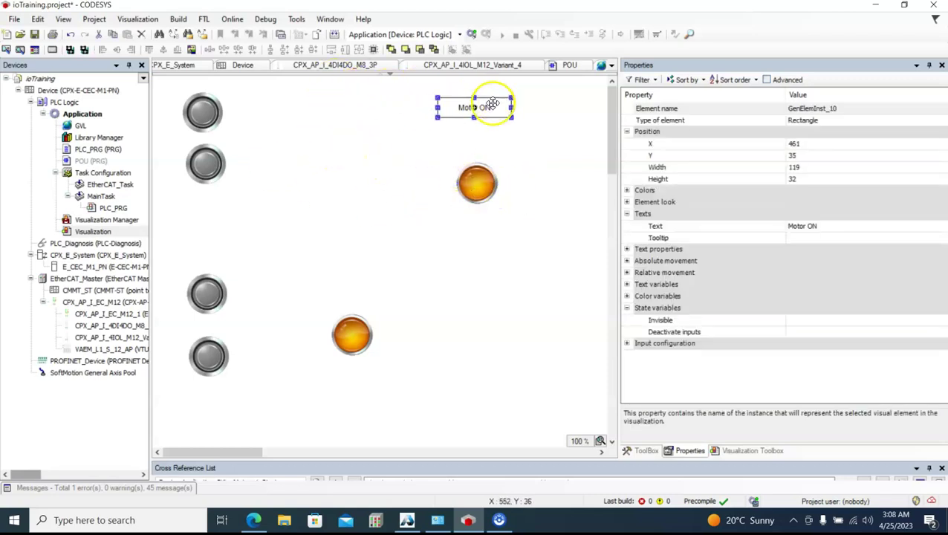
drag(478, 179, 479, 140)
click(464, 182)
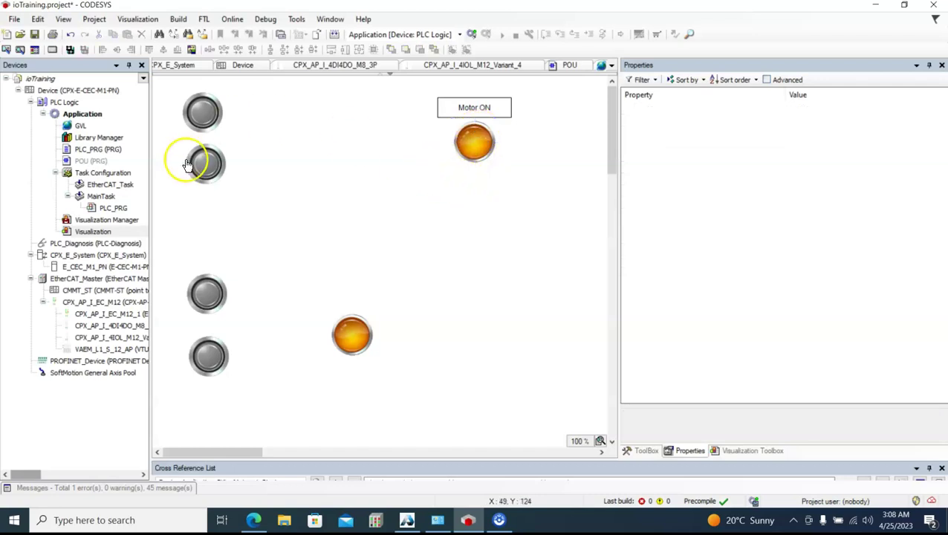
Arrange the two upper push switches in a row at about X 67, Y 34 and X 308, Y 42.
drag(205, 163, 344, 121)
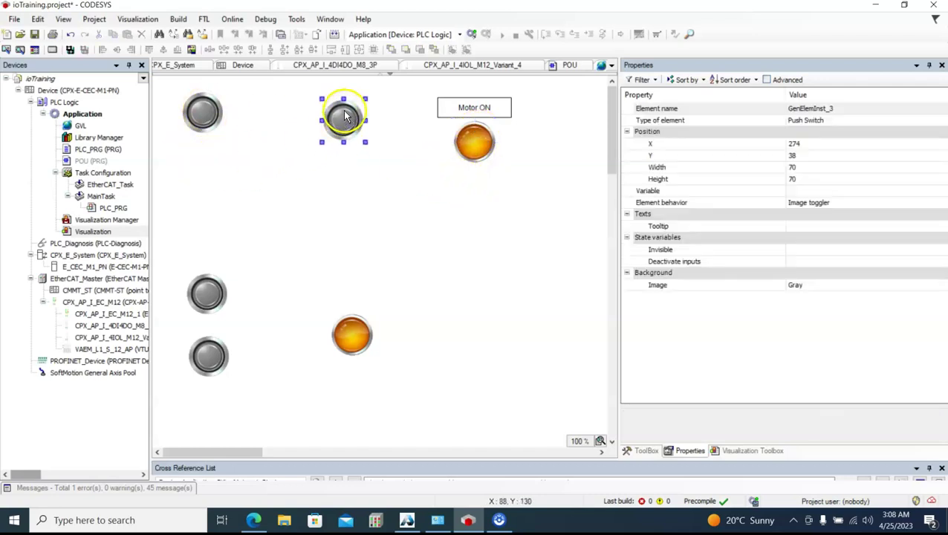
drag(197, 115, 208, 119)
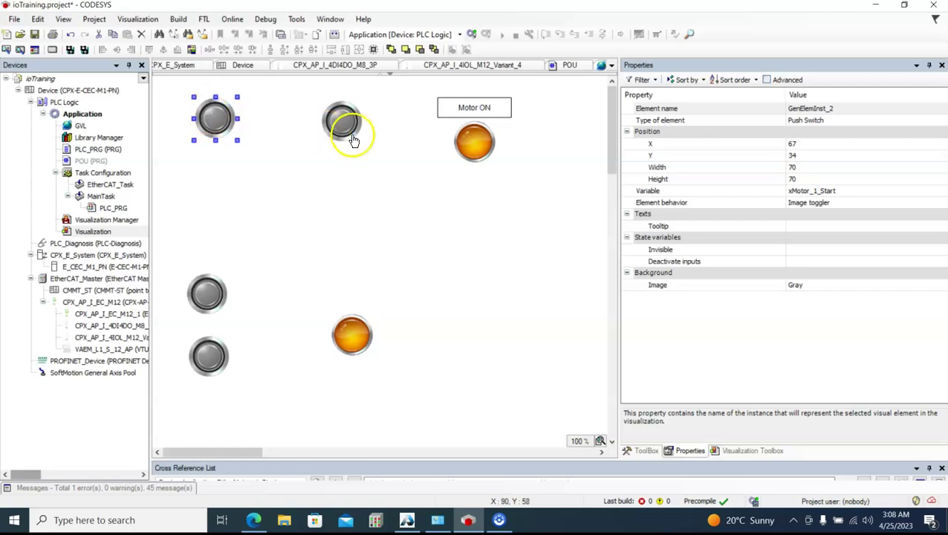
drag(348, 132, 372, 130)
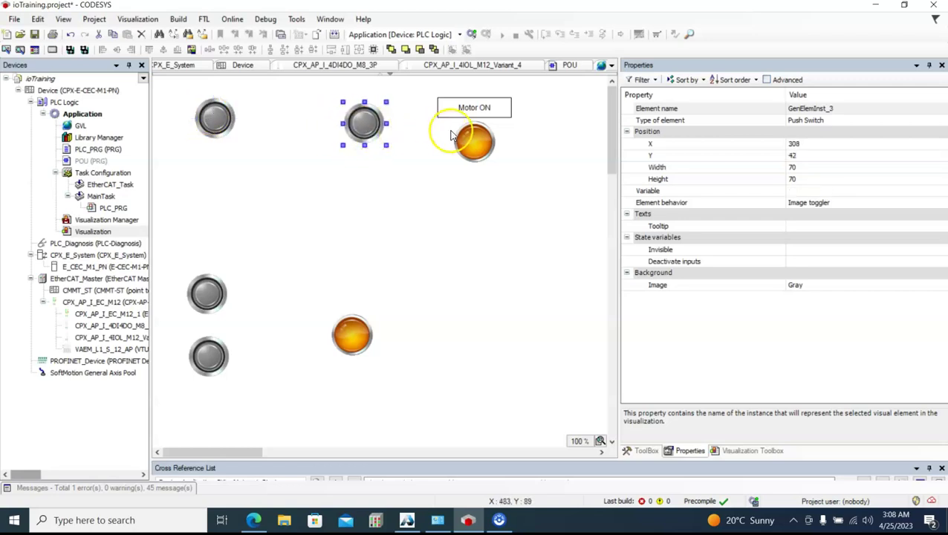
Spread the two upper push switches farther apart and place the upper lamp between them.
drag(478, 125, 292, 145)
drag(364, 123, 507, 134)
drag(210, 95, 274, 92)
drag(310, 158, 445, 162)
click(462, 103)
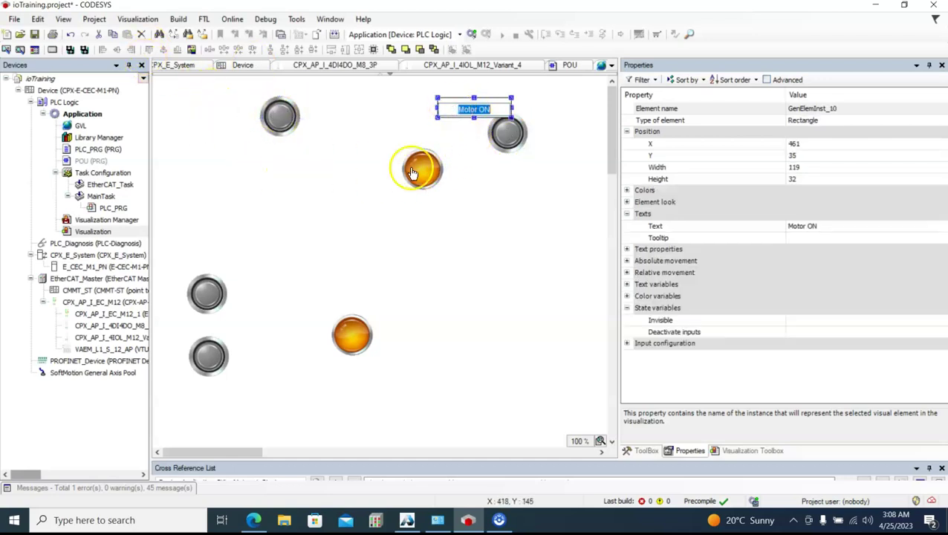
click(402, 113)
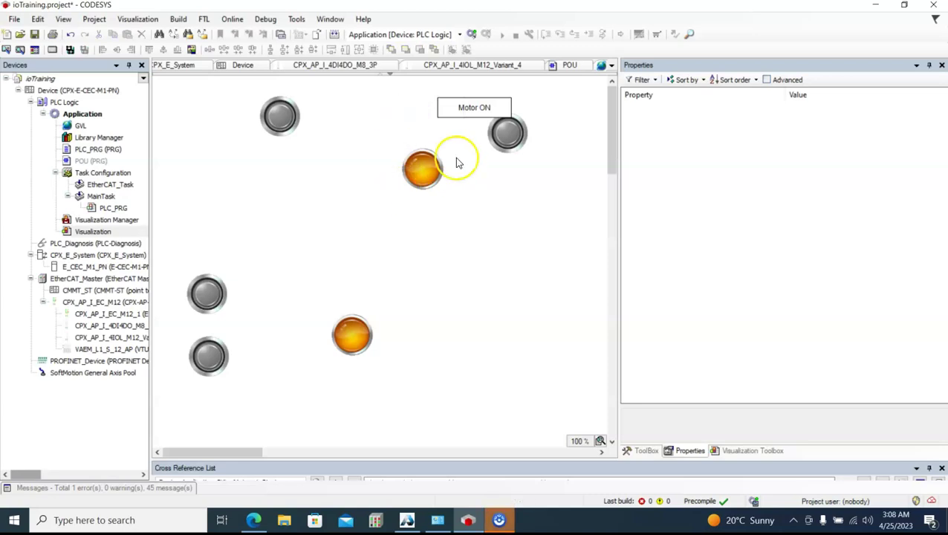
Position the upper lamp at about X 347, Y 98, the "Motor ON" label below it, and the second push switch at about X 515, Y 30.
click(469, 124)
drag(458, 117, 391, 220)
drag(420, 168, 388, 160)
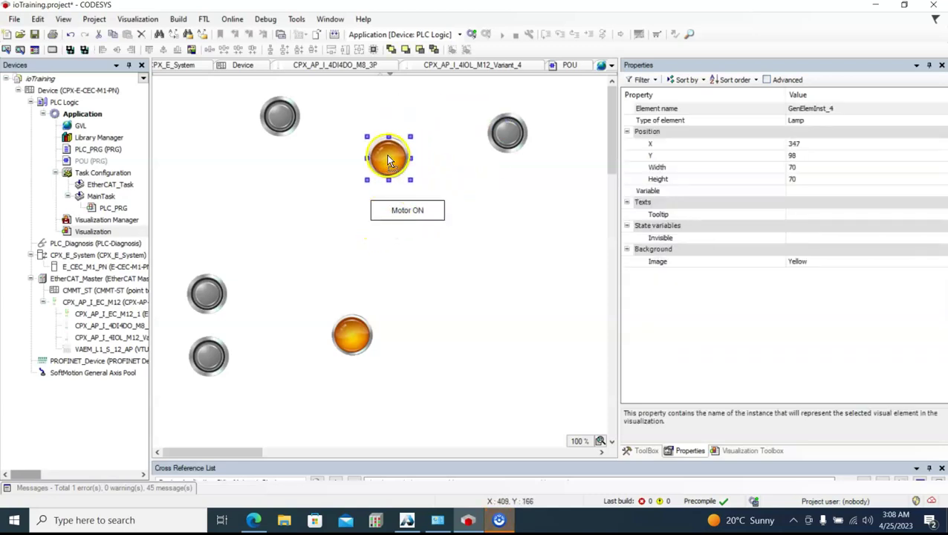
click(391, 226)
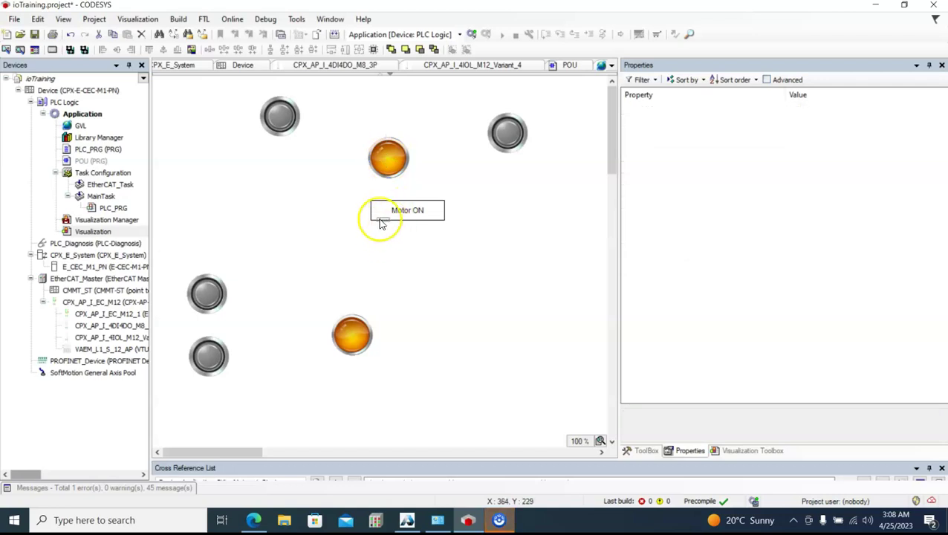
drag(402, 220, 381, 221)
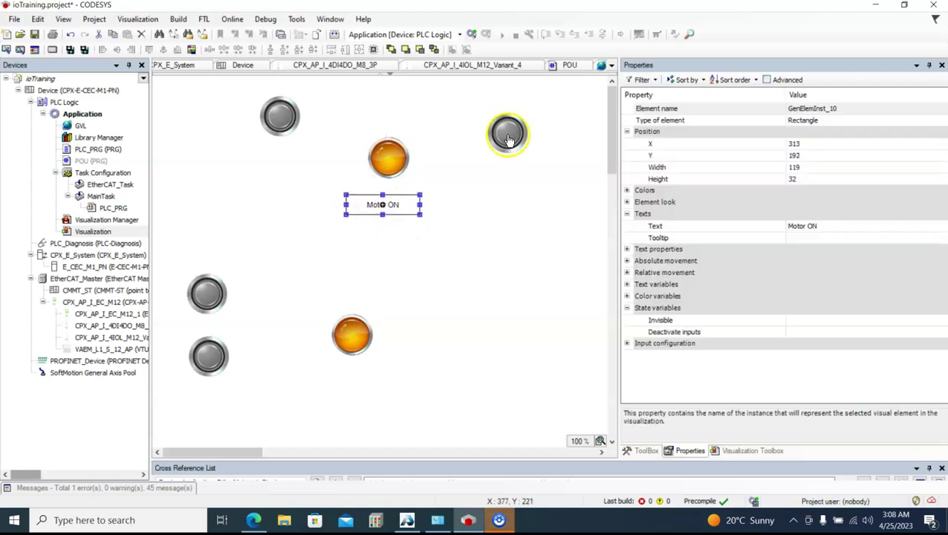
drag(503, 127, 489, 107)
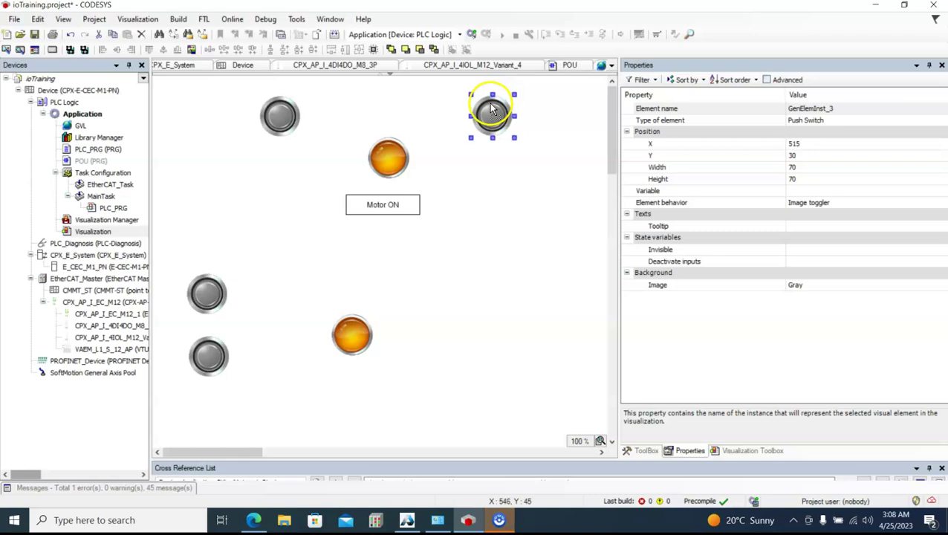
Move the first upper push switch to about X 206, Y 16 and change the "Motor ON" label to "Motor State".
drag(279, 119, 296, 104)
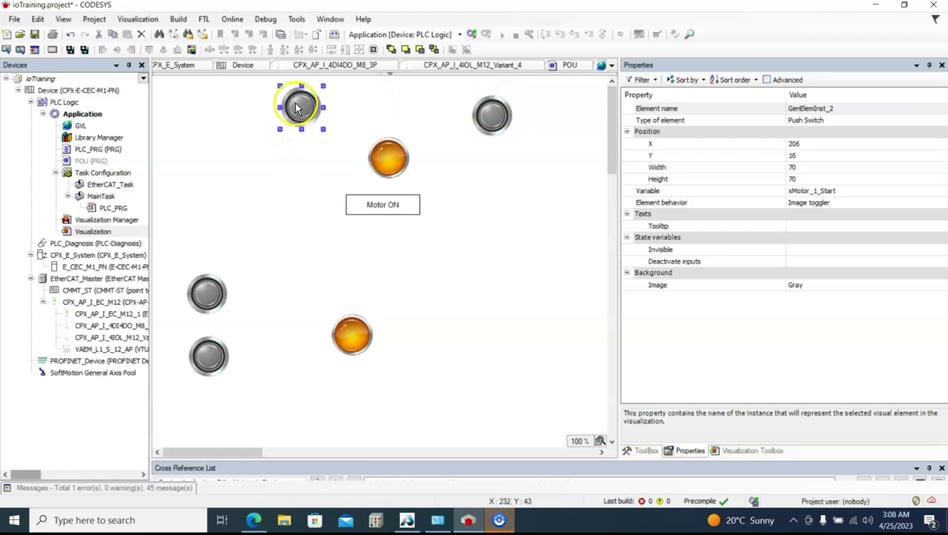
double_click(388, 205)
key(Return)
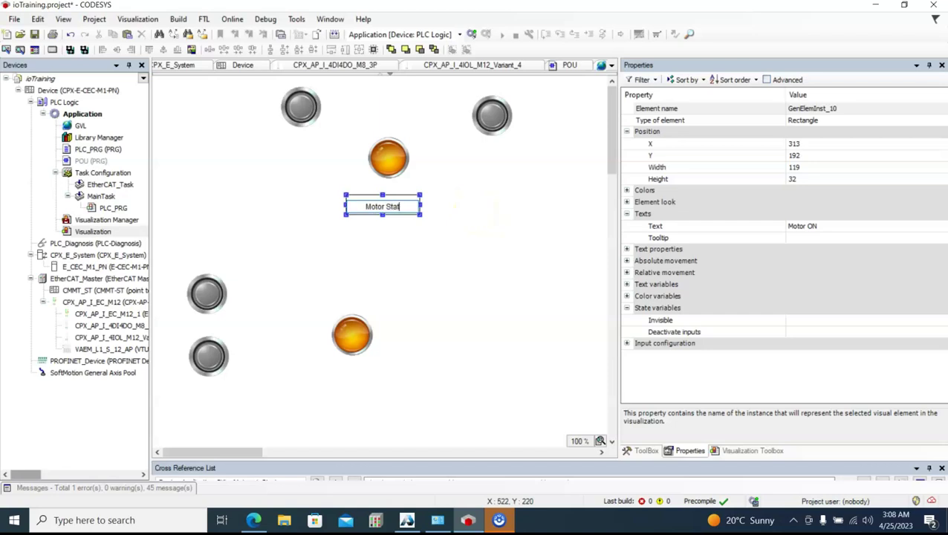
click(472, 193)
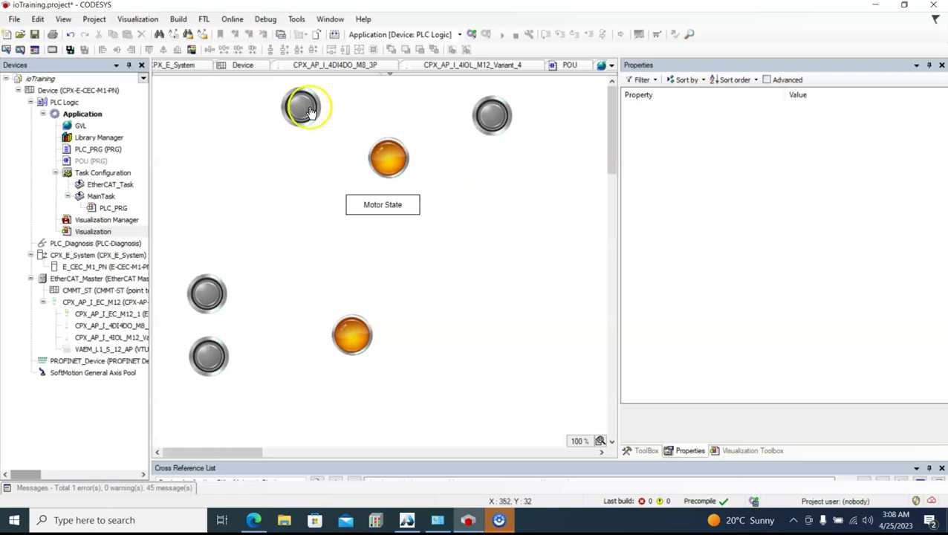
Duplicate the "Motor State" label and place the copy beneath the first upper push switch at about X 185, Y 95.
click(377, 201)
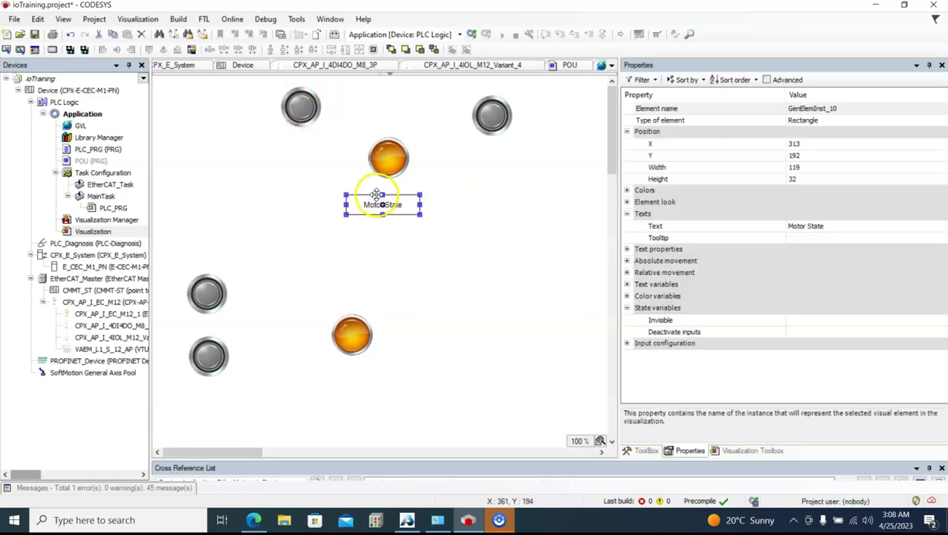
right_click(285, 141)
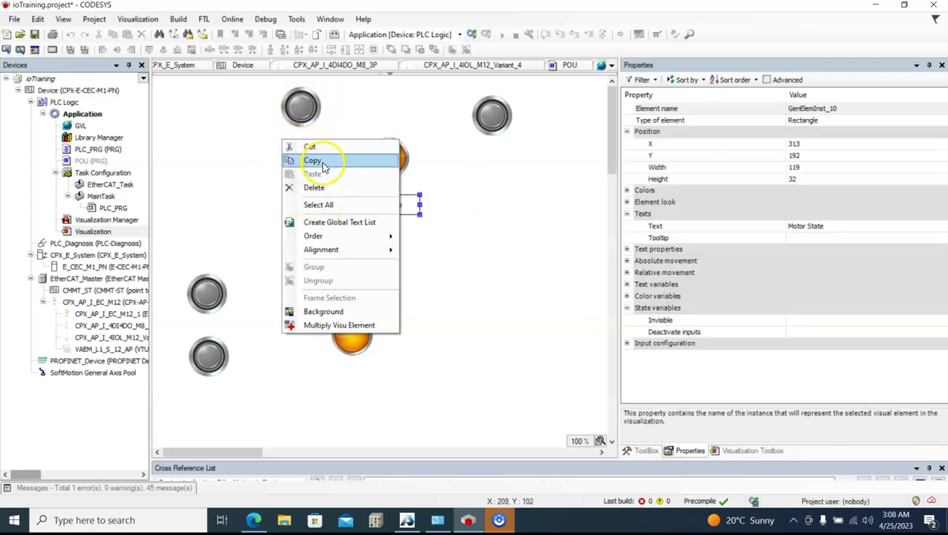
click(312, 160)
right_click(311, 156)
click(343, 190)
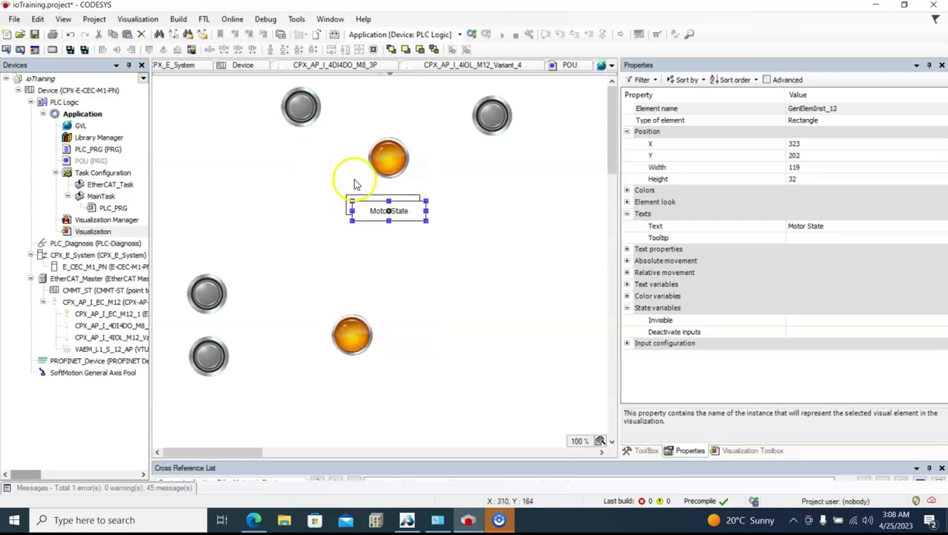
drag(372, 205, 295, 141)
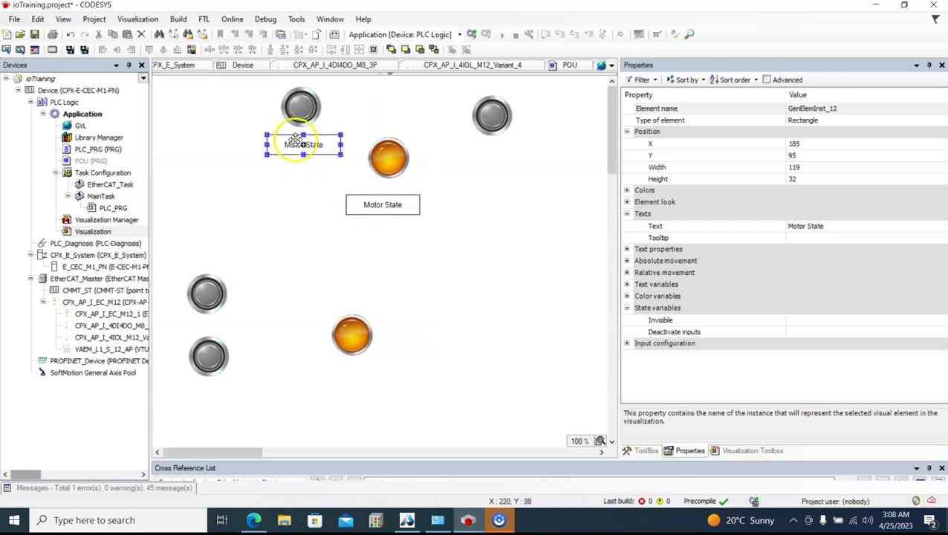
Paste another copy of the "Motor State" label beneath the second upper push switch at about X 499, Y 112.
right_click(475, 183)
click(513, 200)
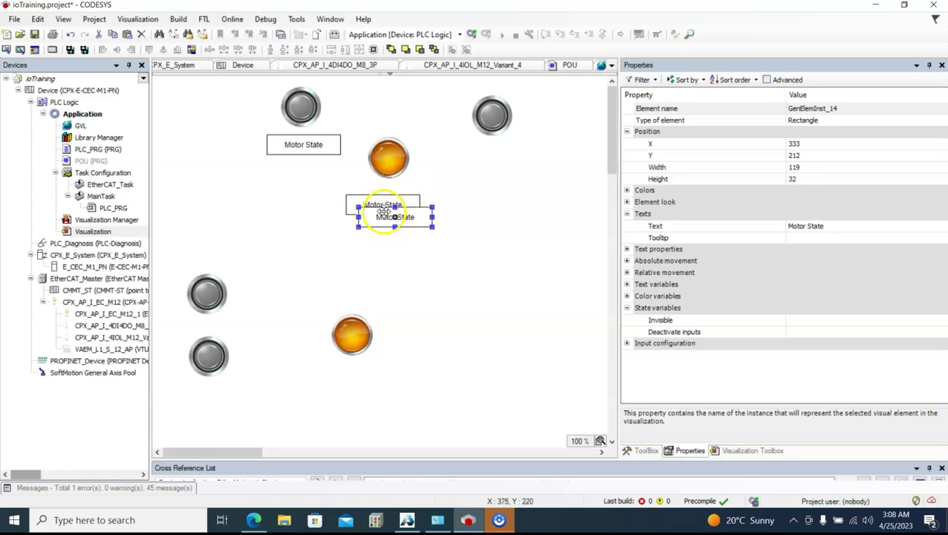
drag(384, 209, 485, 149)
Change the labels beneath the two upper push switches to "Motor Start" and "Motor Stop" respectively.
click(303, 145)
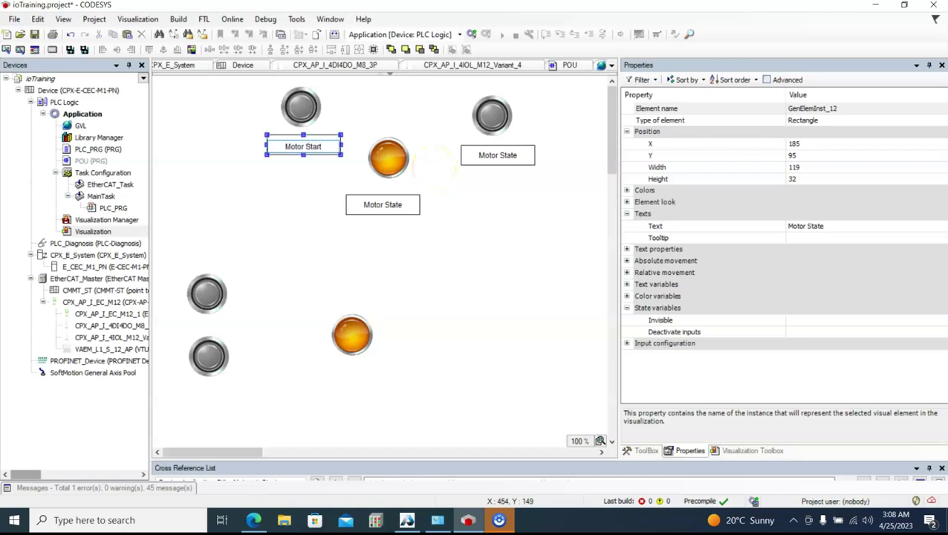
click(511, 192)
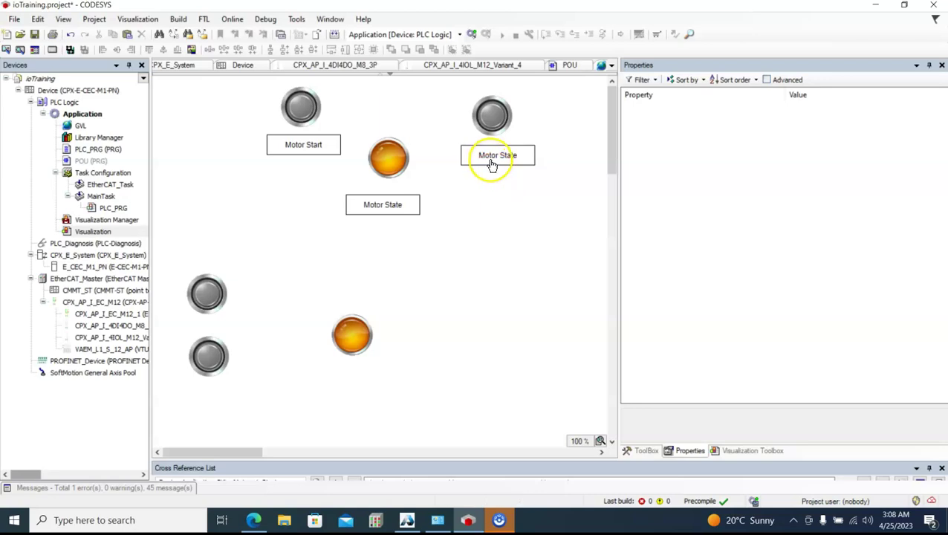
click(494, 155)
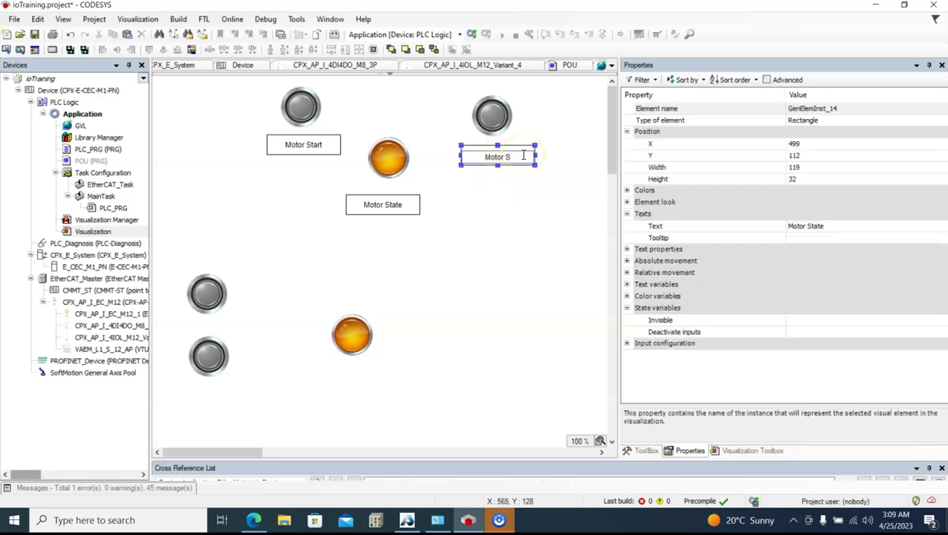
click(520, 238)
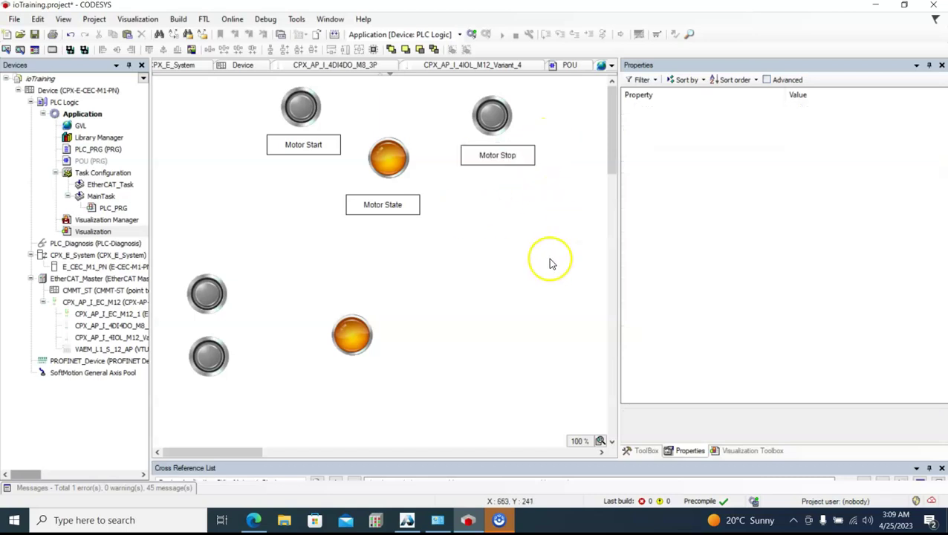
Shift the "Motor Stop" label slightly so that it sits centred directly beneath its push switch.
click(507, 144)
drag(484, 152, 474, 168)
click(407, 127)
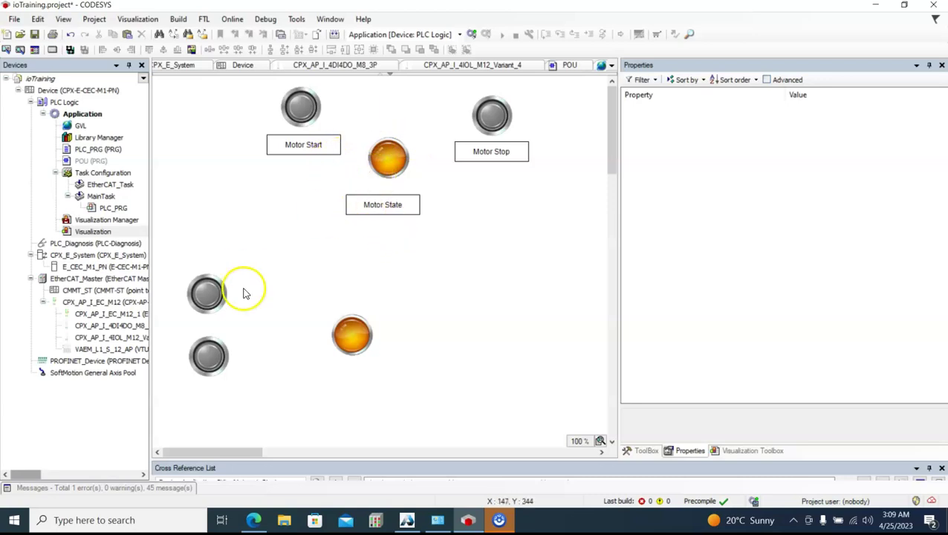
Spread the two conveyor push switches apart, with the stop switch at about X 495, Y 340, and place the lower lamp between and below them.
drag(235, 354, 572, 300)
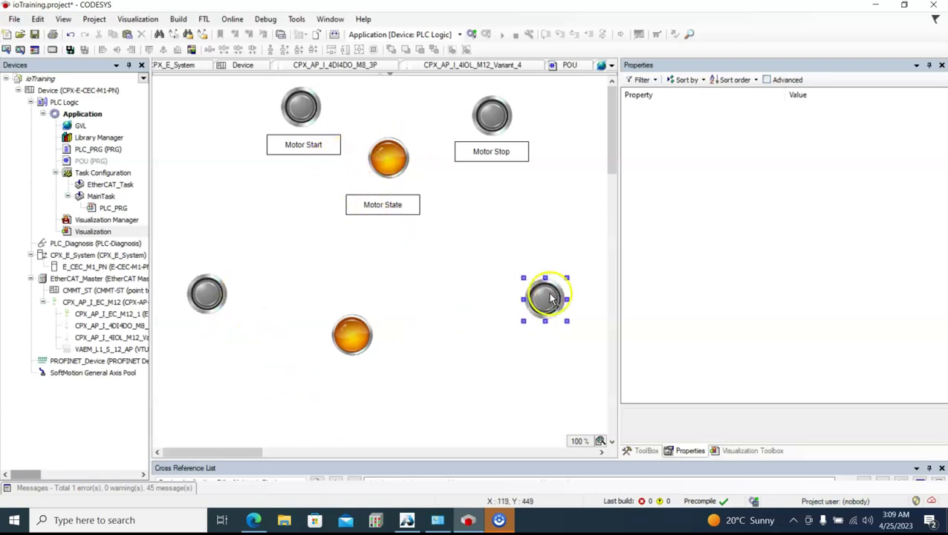
drag(212, 311, 239, 282)
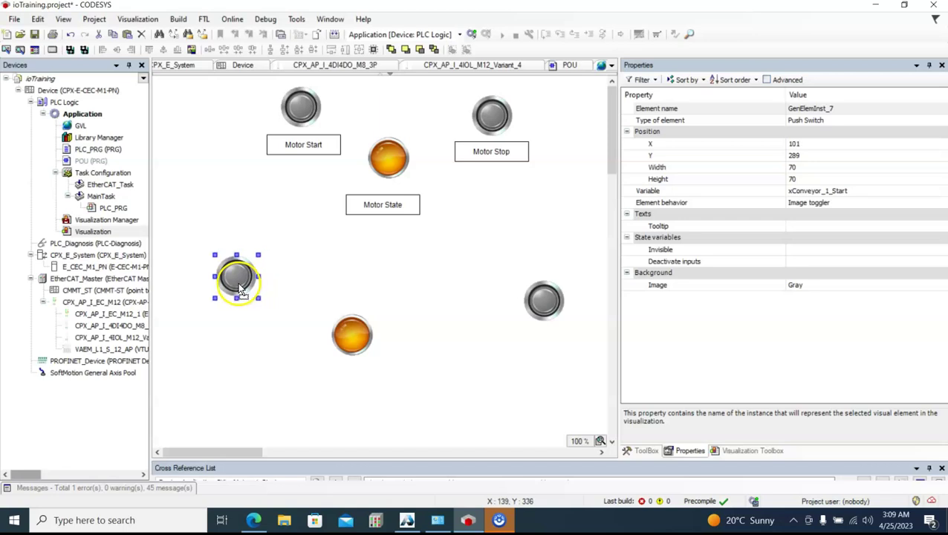
drag(359, 354, 383, 320)
drag(236, 276, 229, 316)
drag(373, 306, 364, 390)
click(544, 300)
drag(544, 300, 481, 309)
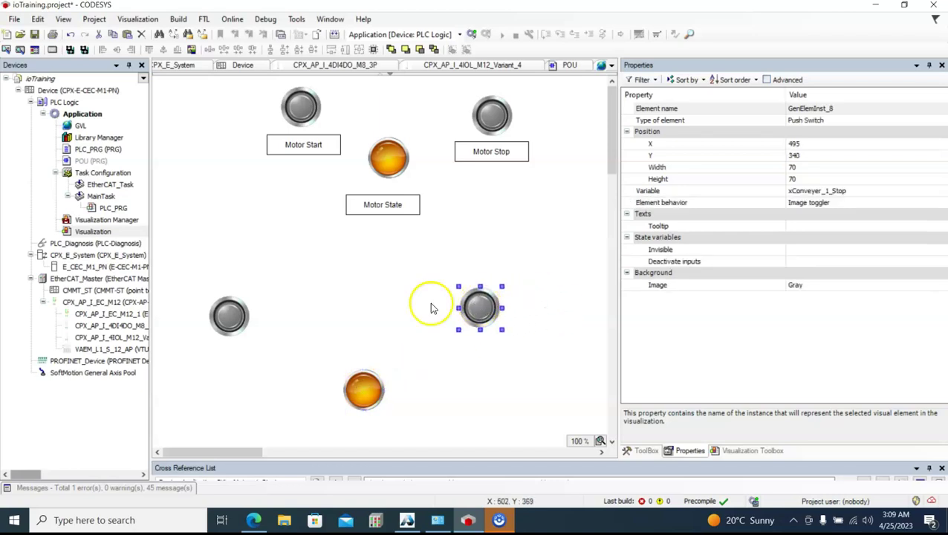
Paste a copy of the "Motor State" label beneath the conveyor start switch at about X 68, Y 453.
right_click(229, 369)
click(269, 351)
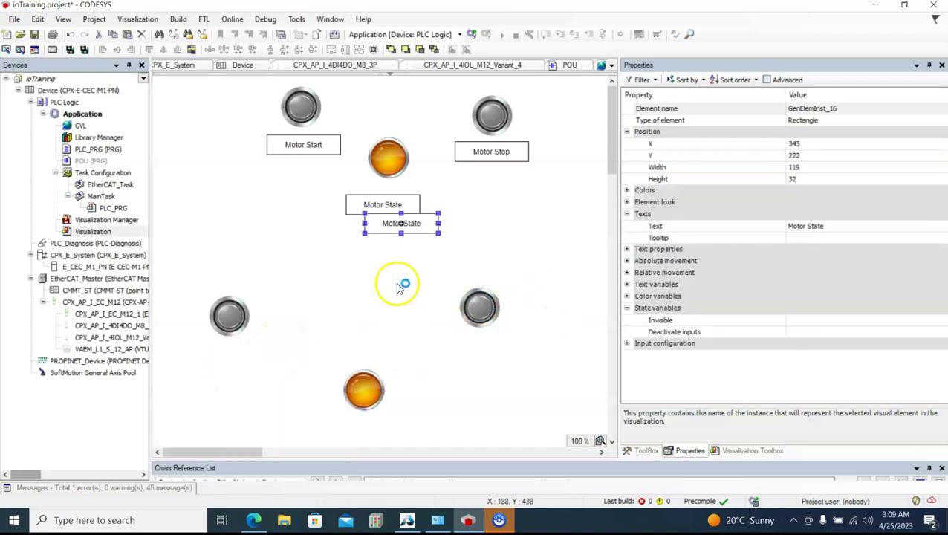
click(387, 230)
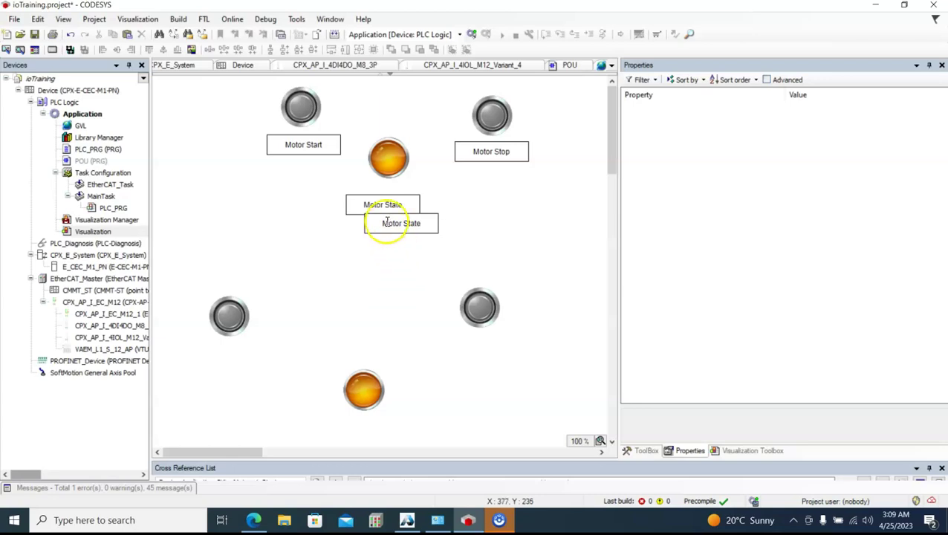
click(383, 233)
drag(383, 235, 209, 384)
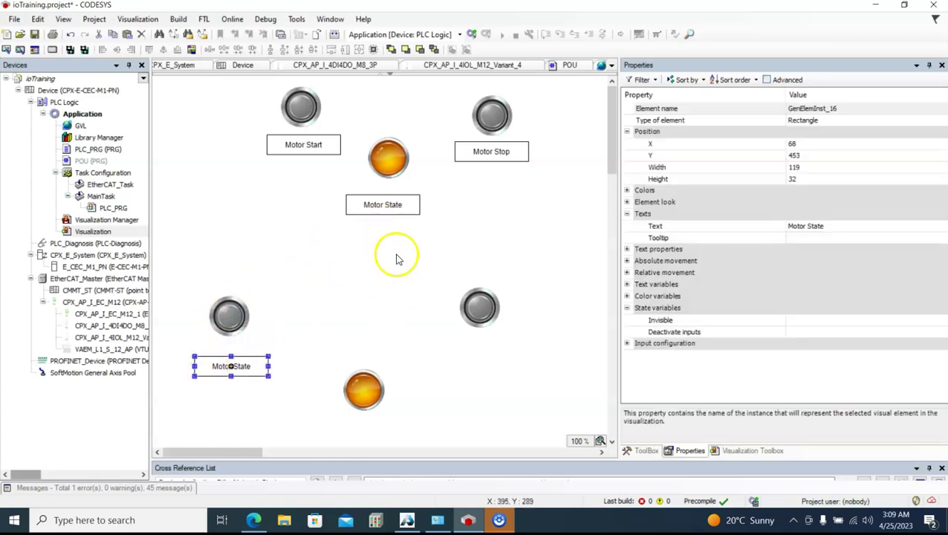
Paste another "Motor State" label copy directly beneath the lower lamp at about X 283, Y 551.
right_click(355, 269)
click(384, 299)
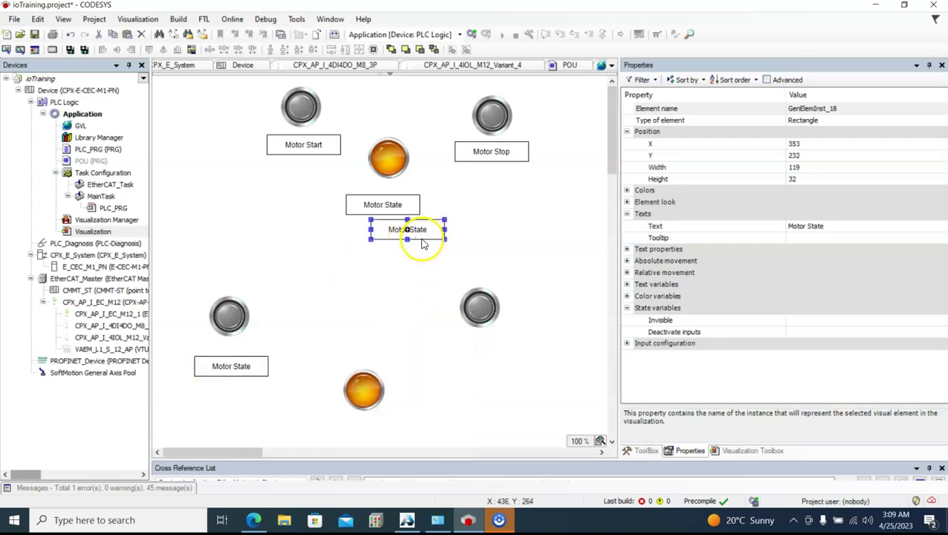
drag(424, 238, 377, 435)
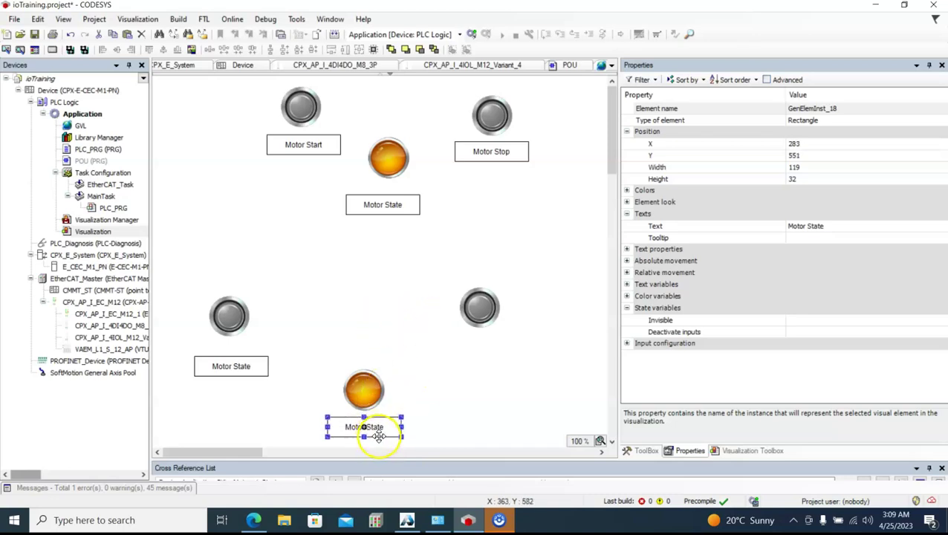
Paste another "Motor State" label copy beneath the conveyor stop switch at about X 473, Y 422.
right_click(370, 301)
click(428, 332)
drag(386, 222, 461, 349)
click(454, 257)
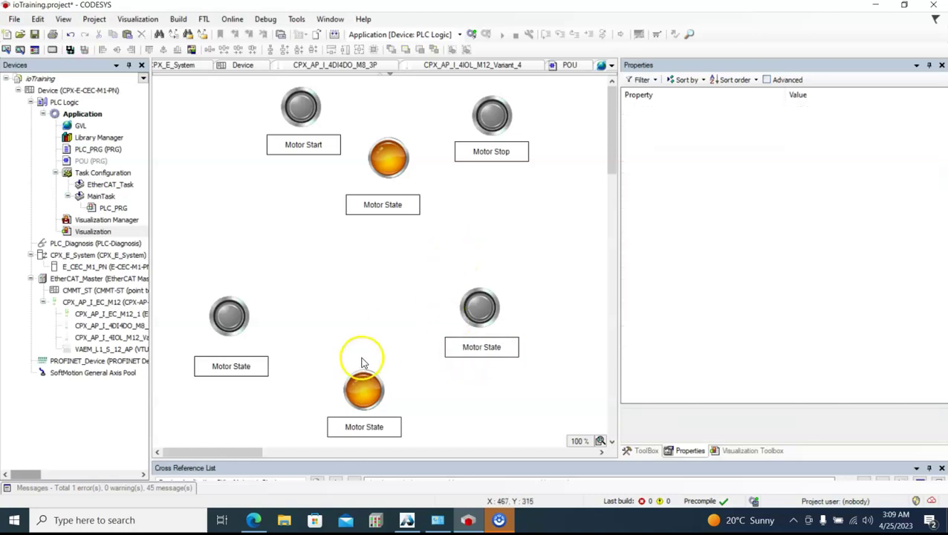
Change the labels beneath the two conveyor push switches to "Conveyor Start" and "Conveyor Stop" respectively.
click(211, 362)
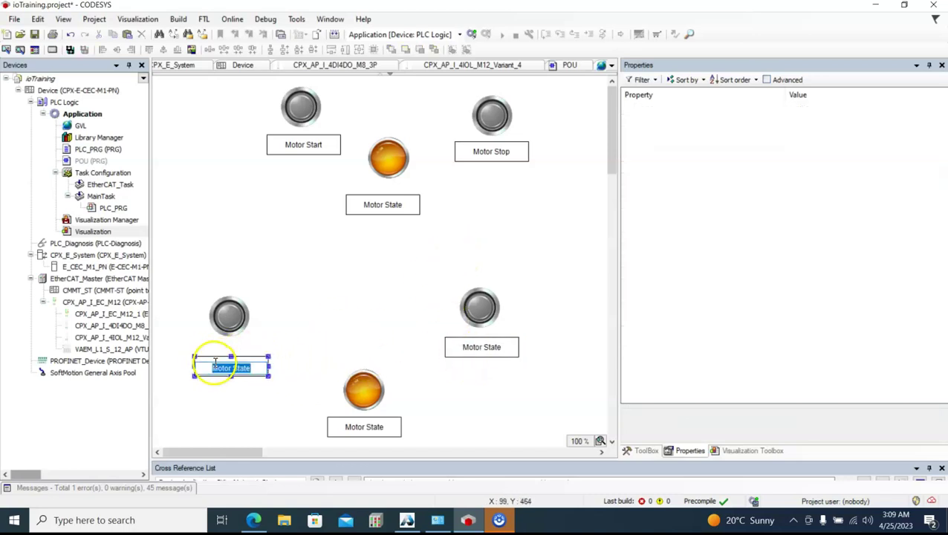
click(252, 367)
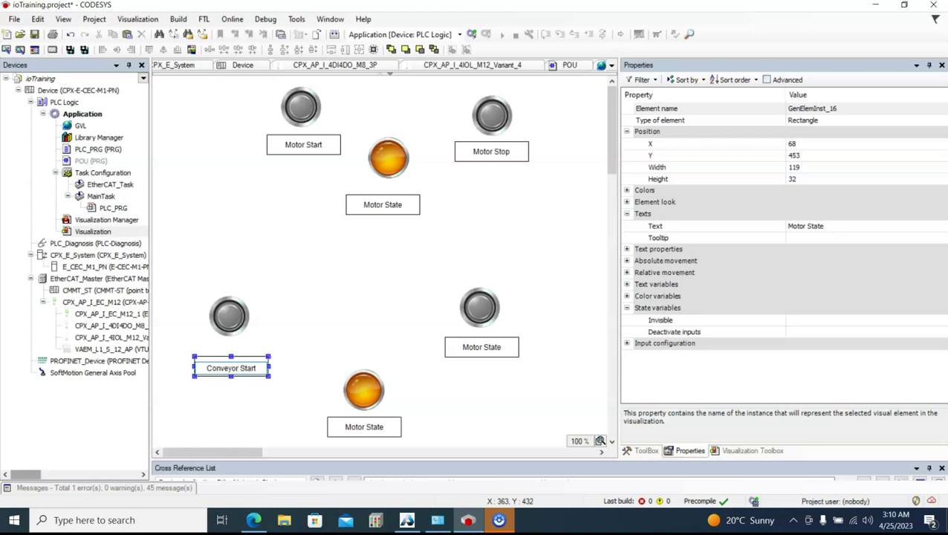
double_click(506, 349)
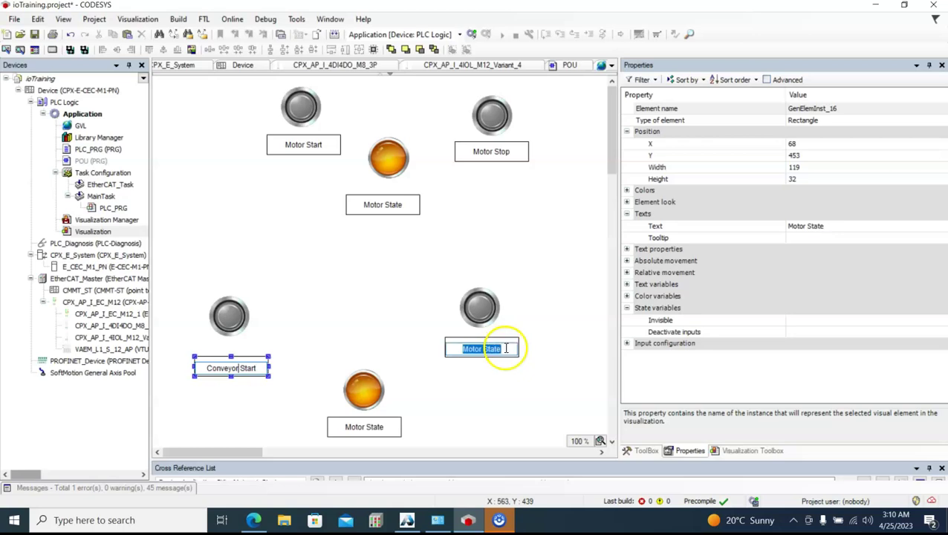
click(508, 348)
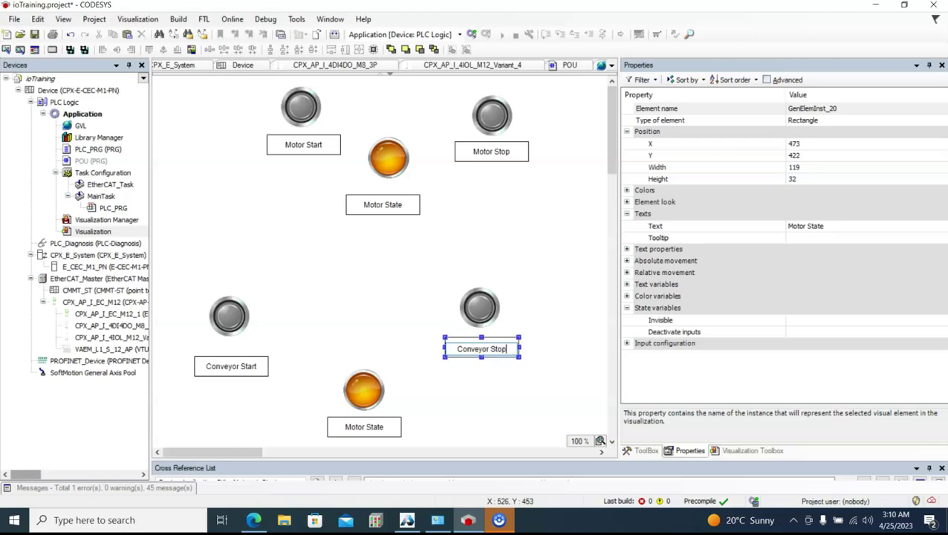
Change the text of the label beneath the lower lamp to "Stop State".
double_click(362, 427)
click(363, 428)
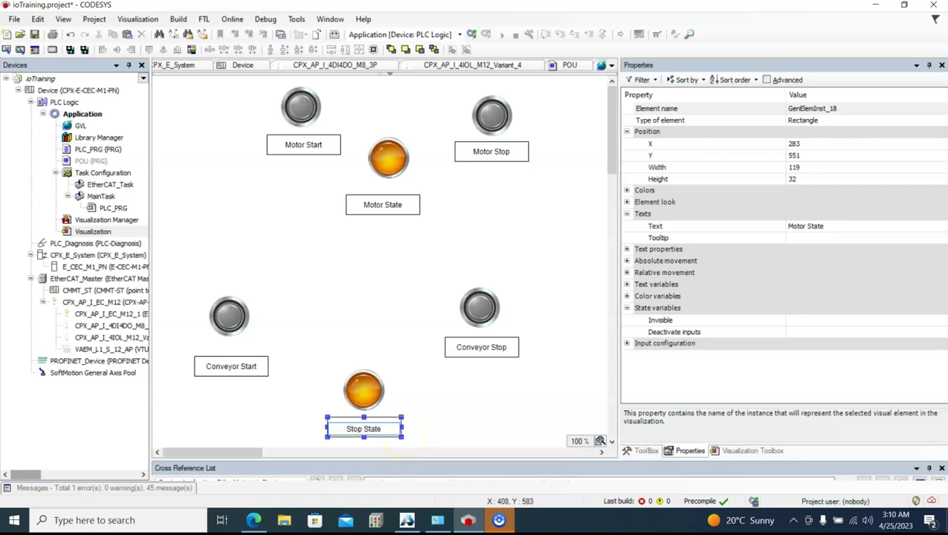
click(369, 292)
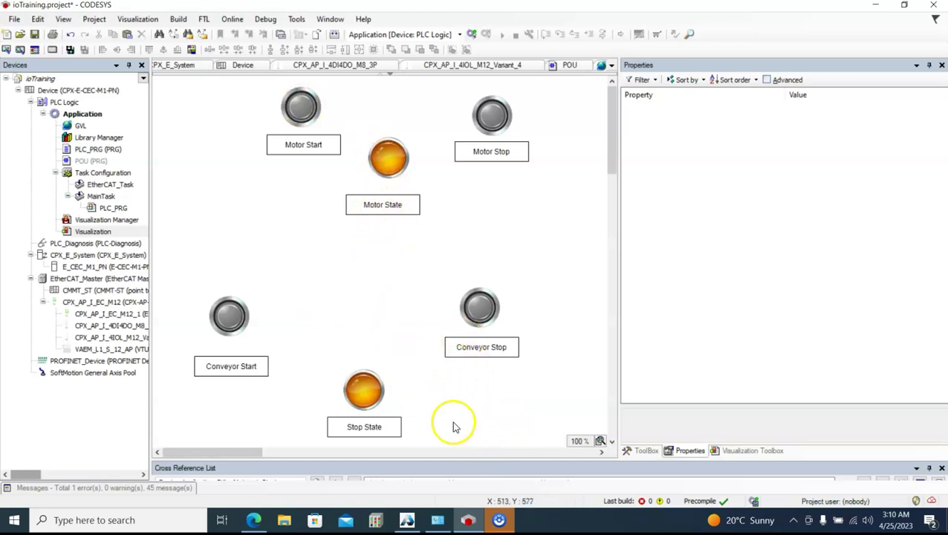
Extend the lamp labels to read "Stop State : ON/OFF" for the lower lamp and "Motor State: ON/OFF" for the upper lamp.
double_click(387, 427)
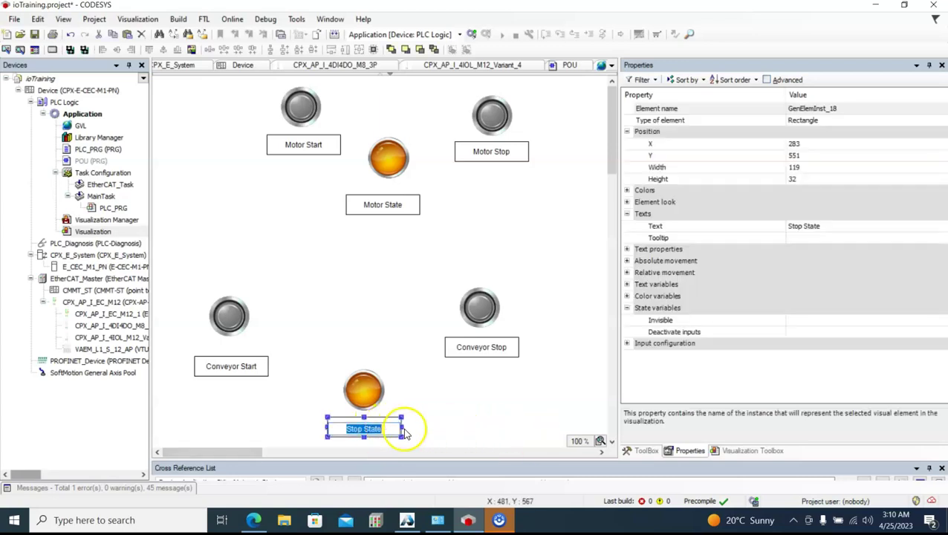
click(382, 429)
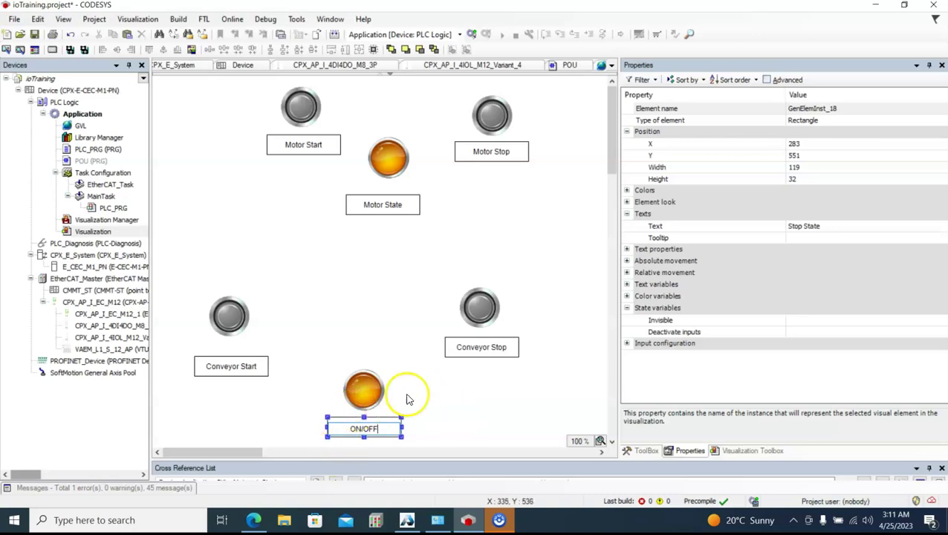
double_click(382, 418)
click(461, 426)
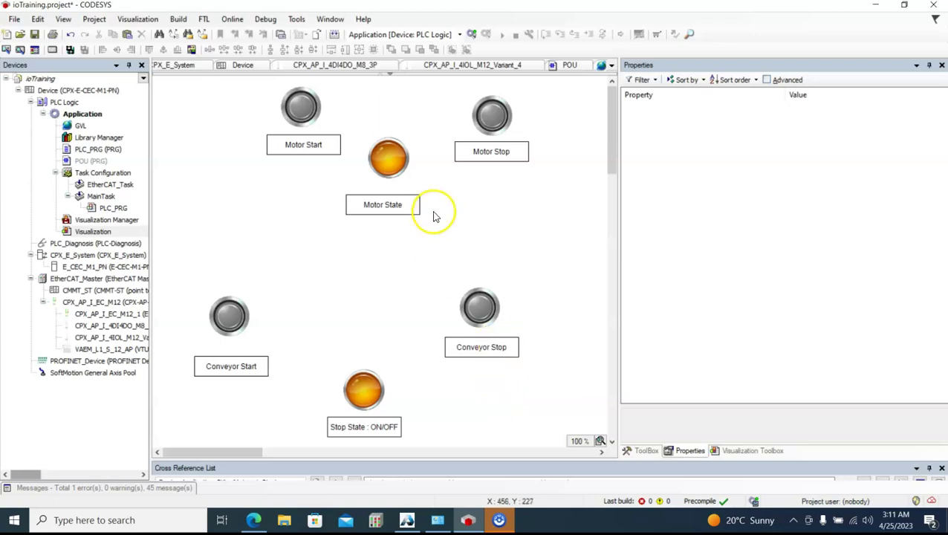
click(392, 206)
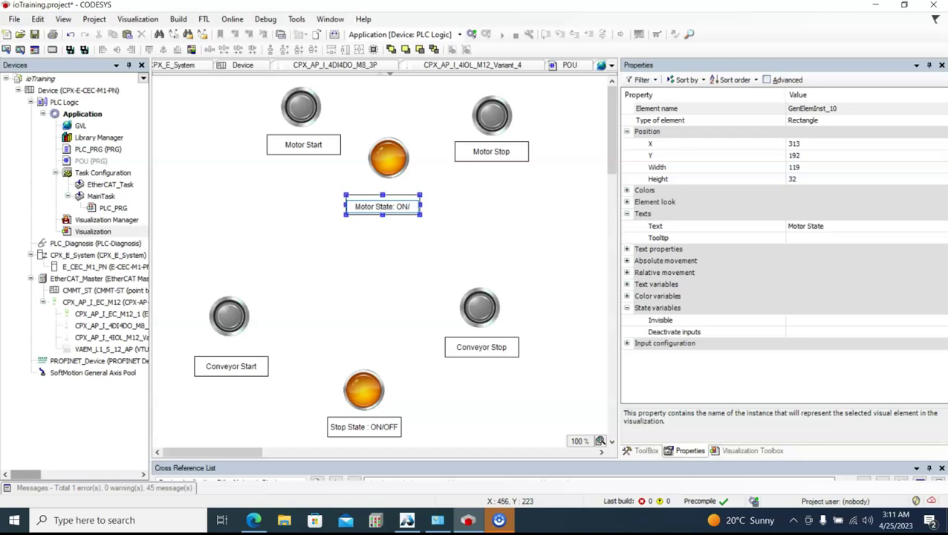
click(387, 248)
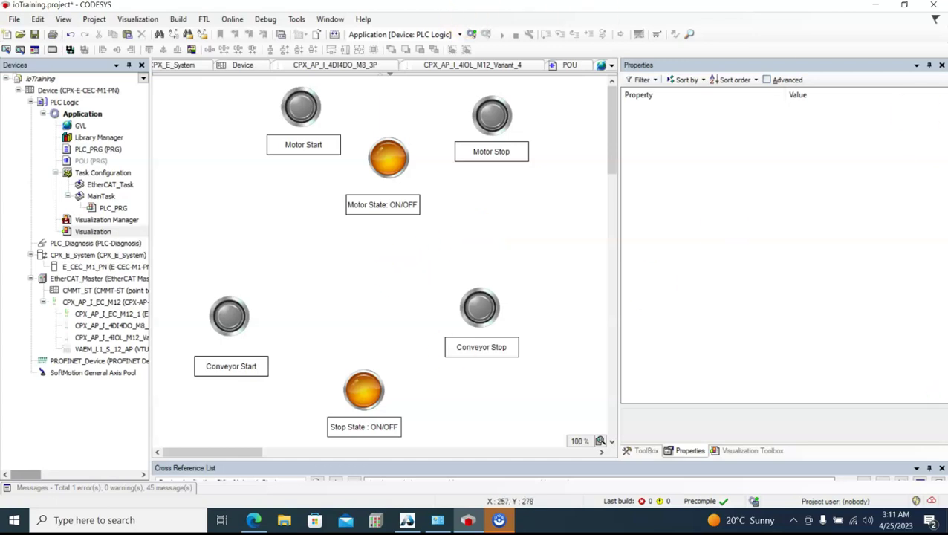
Open the PLC_PRG program assigned to MainTask in the editor.
click(112, 209)
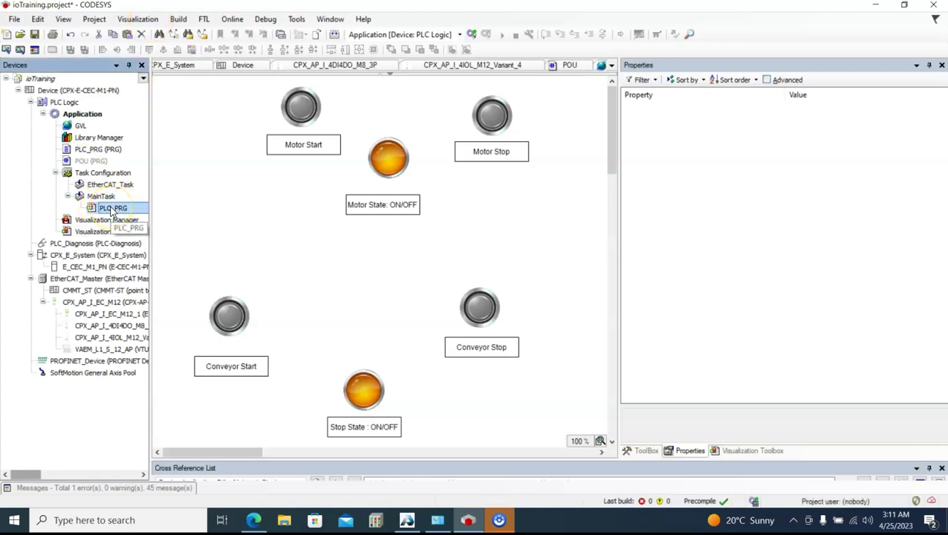
double_click(112, 210)
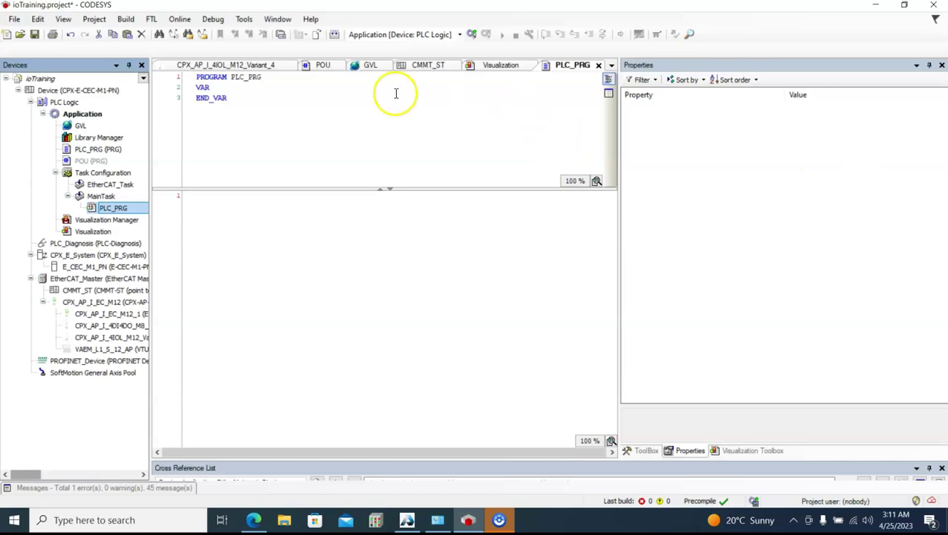
Switch to the POU ladder program and display the ToolBox with its Ladder Elements category expanded.
click(320, 66)
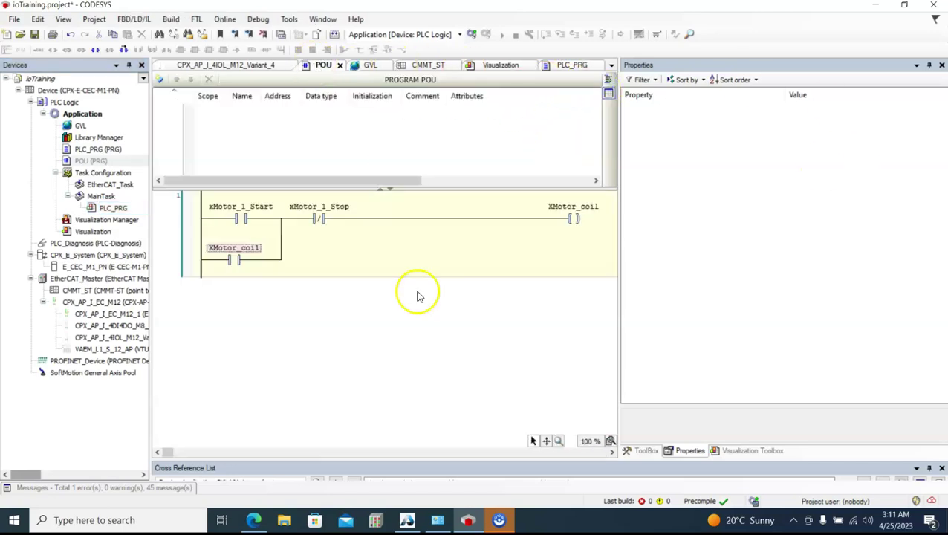
click(332, 273)
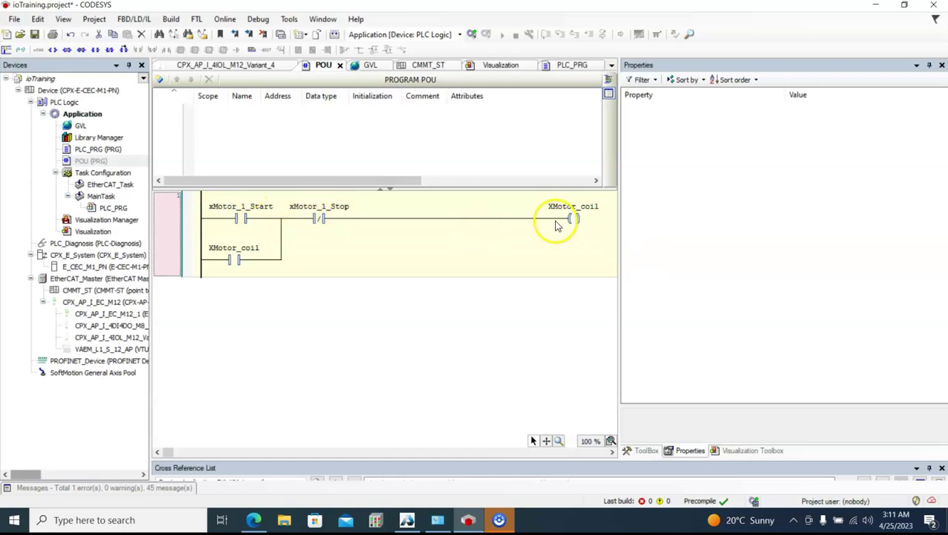
click(432, 219)
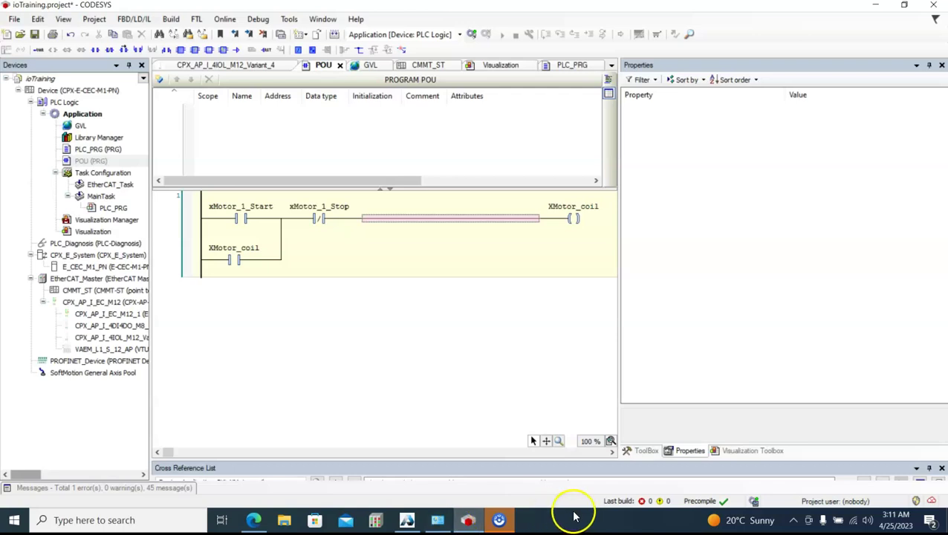
click(730, 450)
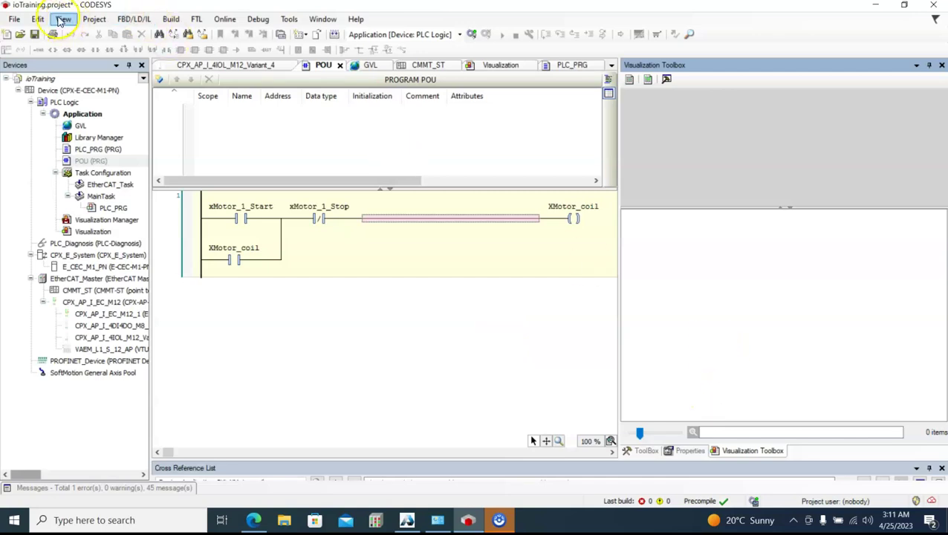
click(306, 379)
click(63, 19)
click(120, 83)
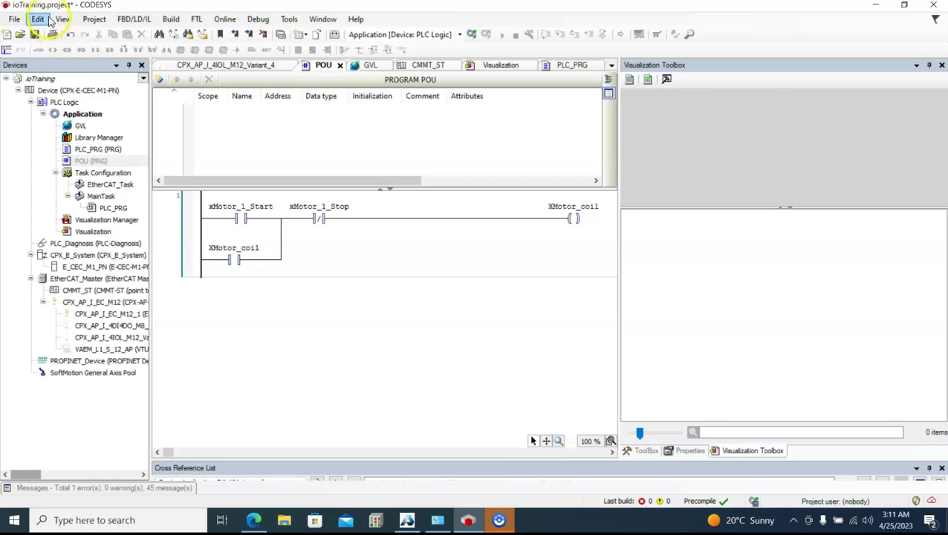
click(63, 18)
click(107, 100)
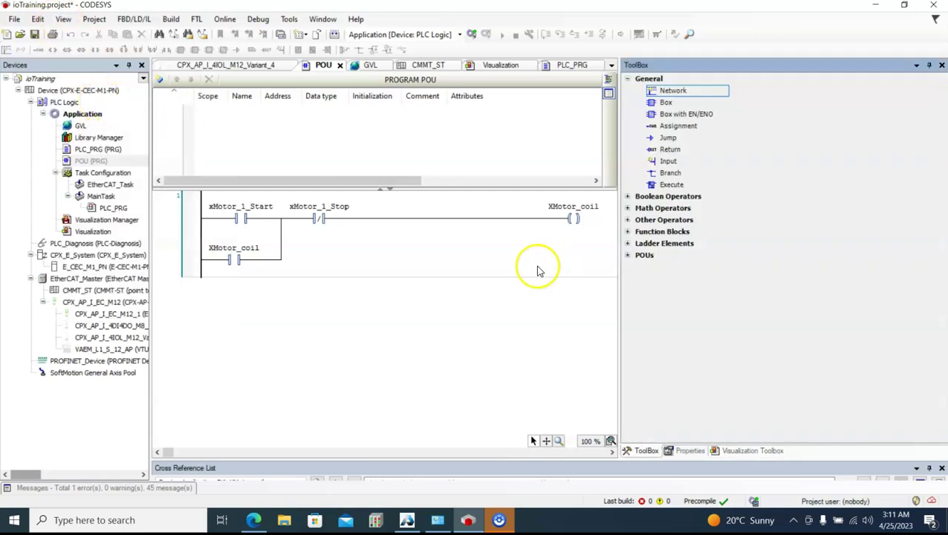
click(628, 243)
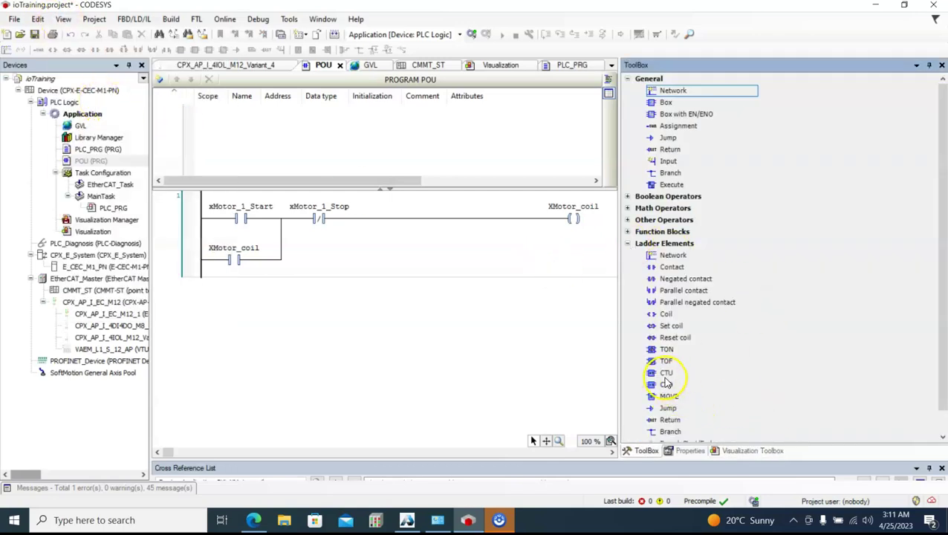
Insert a branch after the xMotor_1_Stop contact in the first network and add a coil on it.
drag(669, 432, 455, 227)
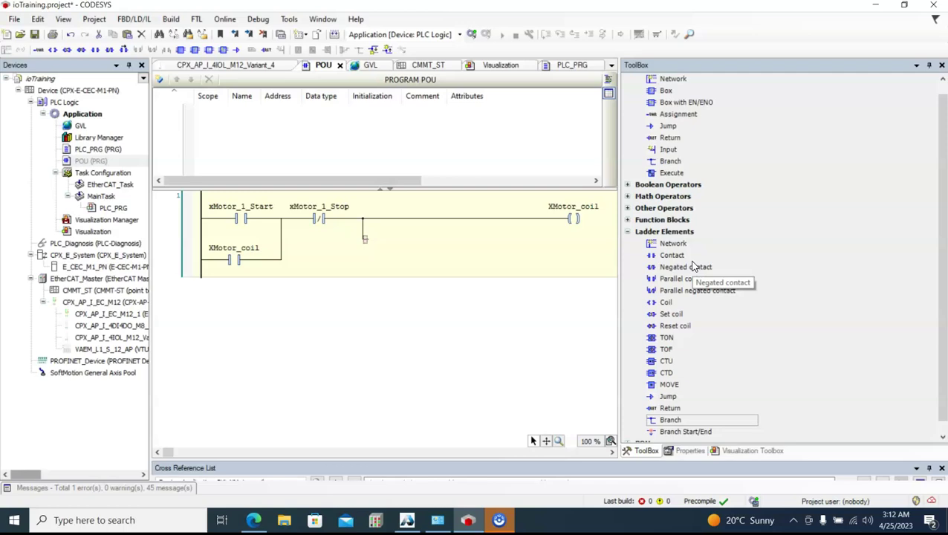
click(664, 304)
drag(663, 308, 375, 241)
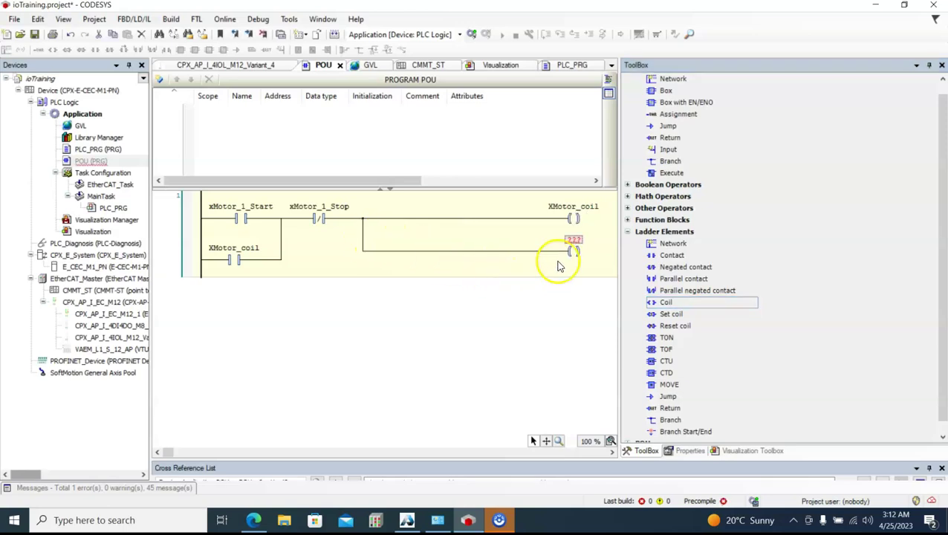
Assign the global variable XMotor_lamp to the new coil on the lower branch.
click(595, 251)
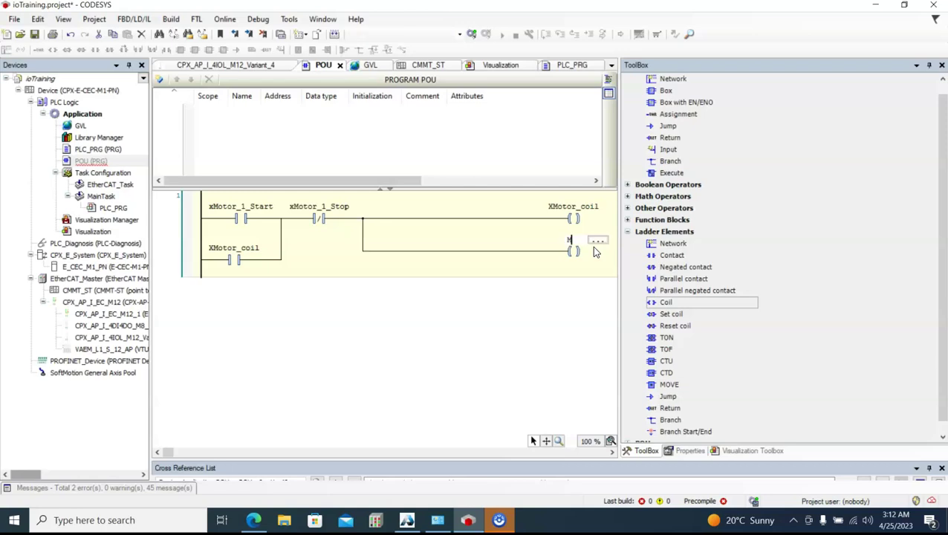
text(M)
click(598, 241)
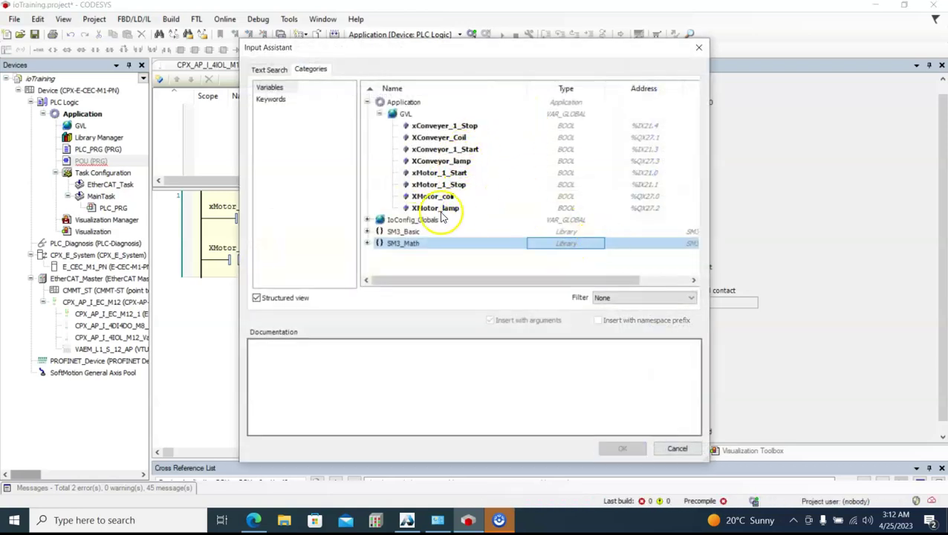
click(420, 210)
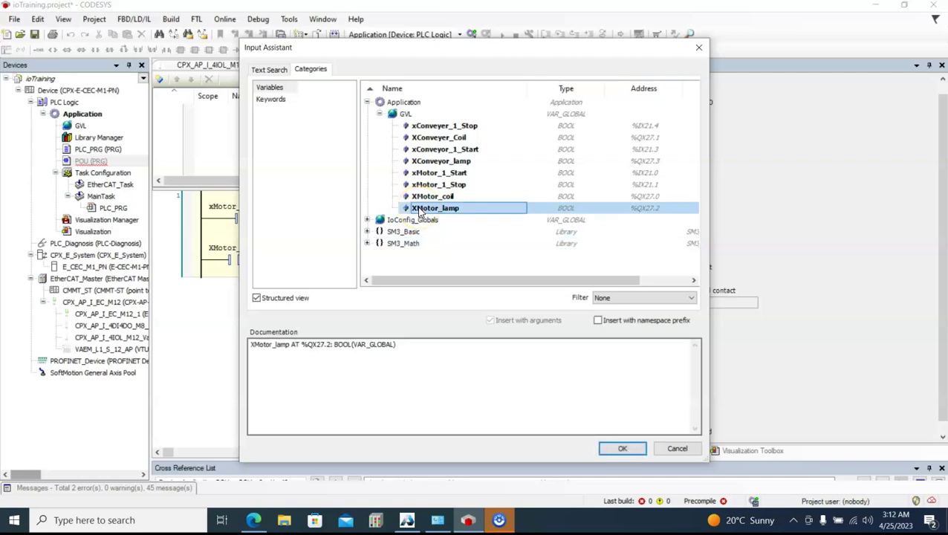
click(621, 448)
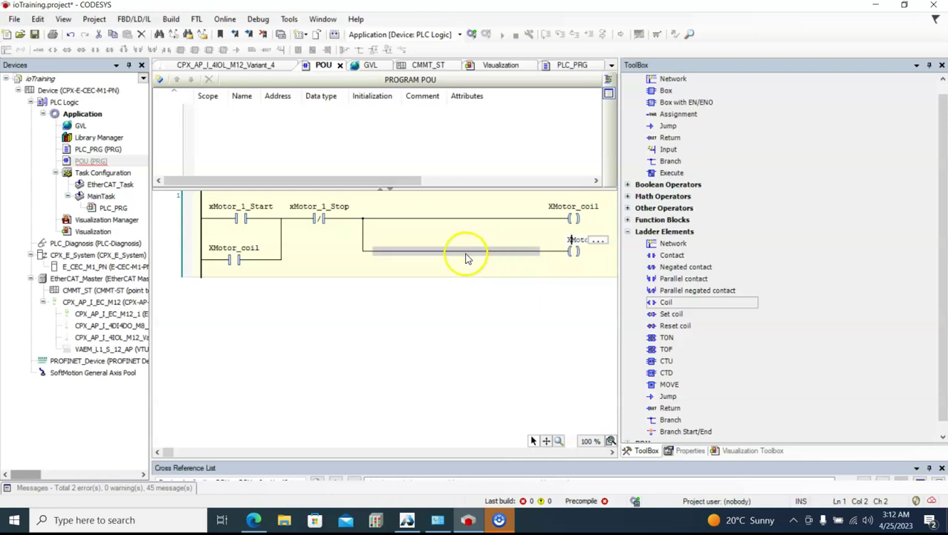
click(489, 336)
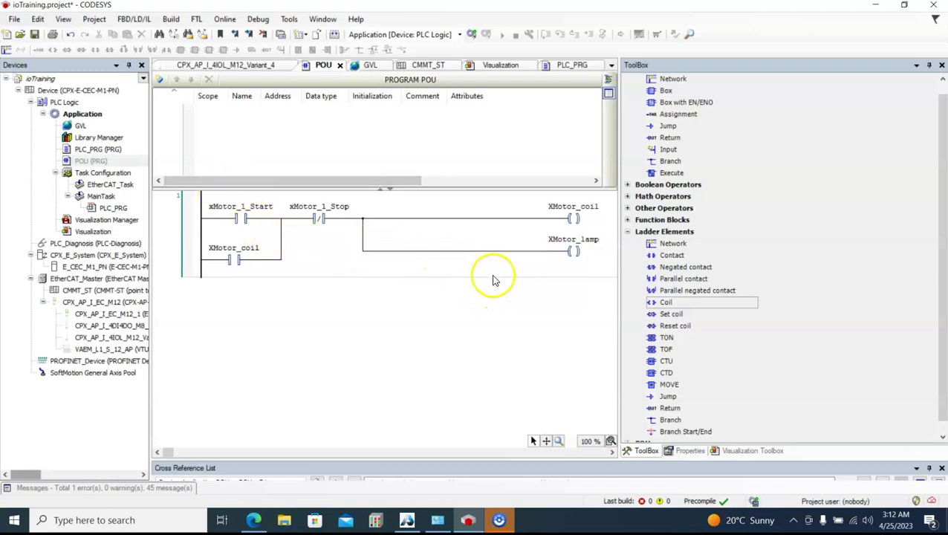
click(565, 258)
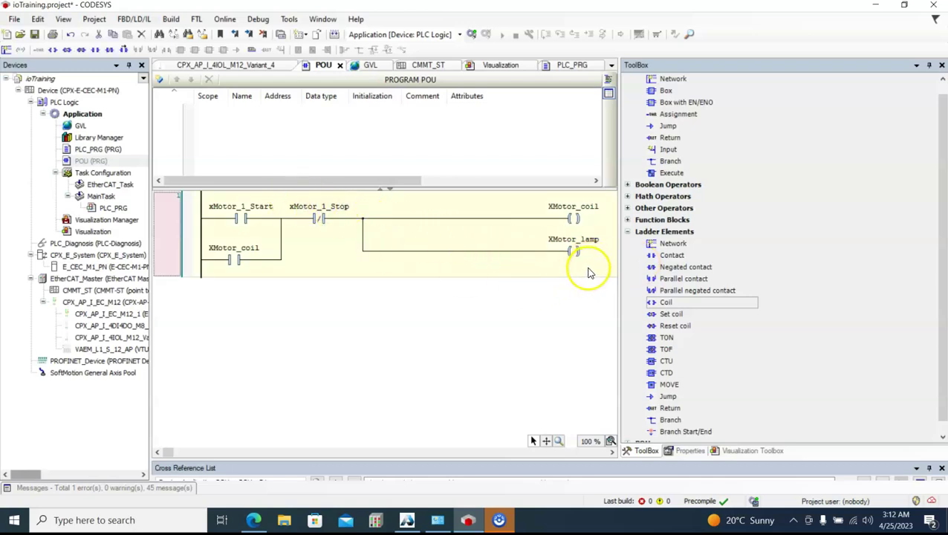